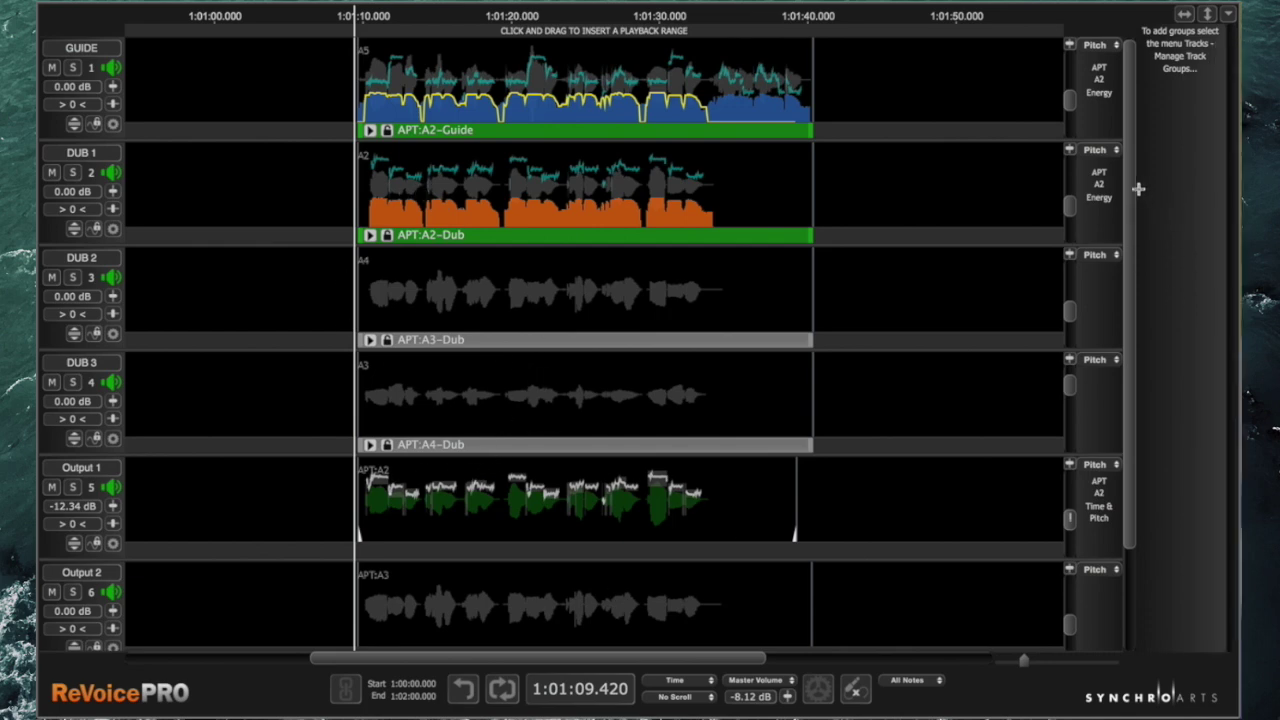
Scroll the track list down and back up to review the session's tracks
{"action": "scroll", "coordinate": [1117, 406], "scroll_direction": "down", "scroll_amount": 3}
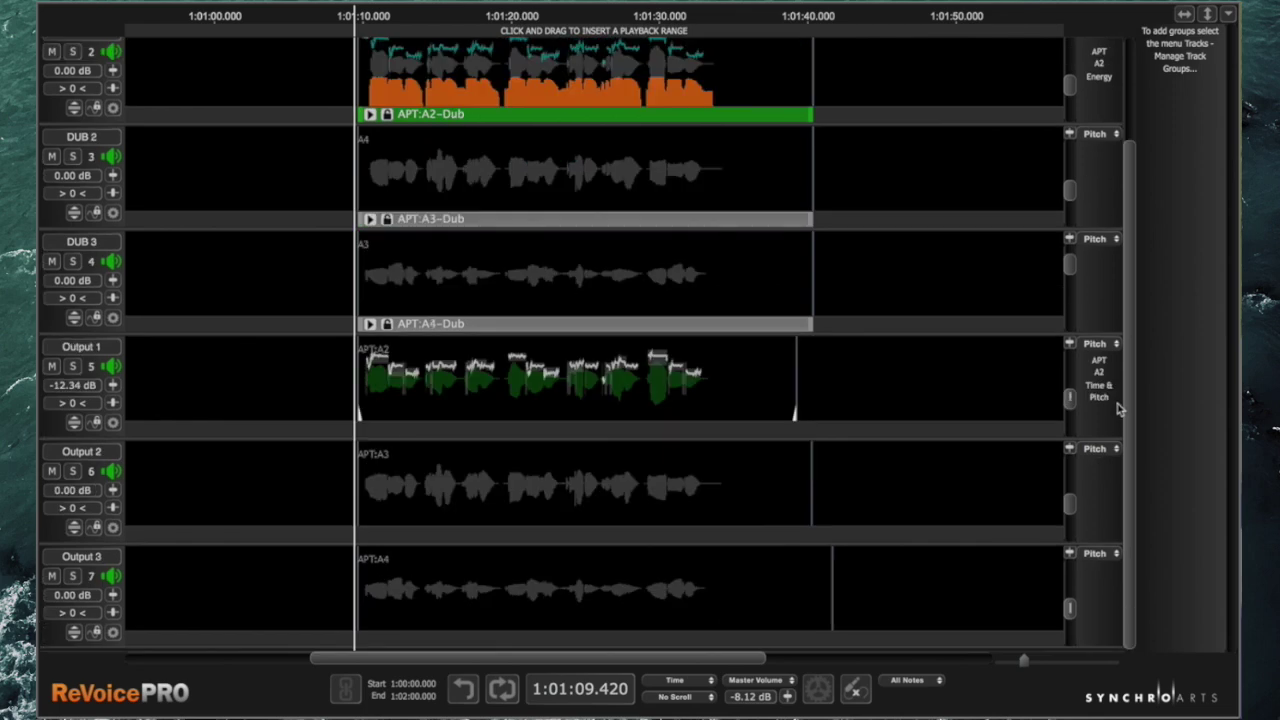
{"action": "left_click_drag", "start_coordinate": [1133, 237], "coordinate": [1137, 130]}
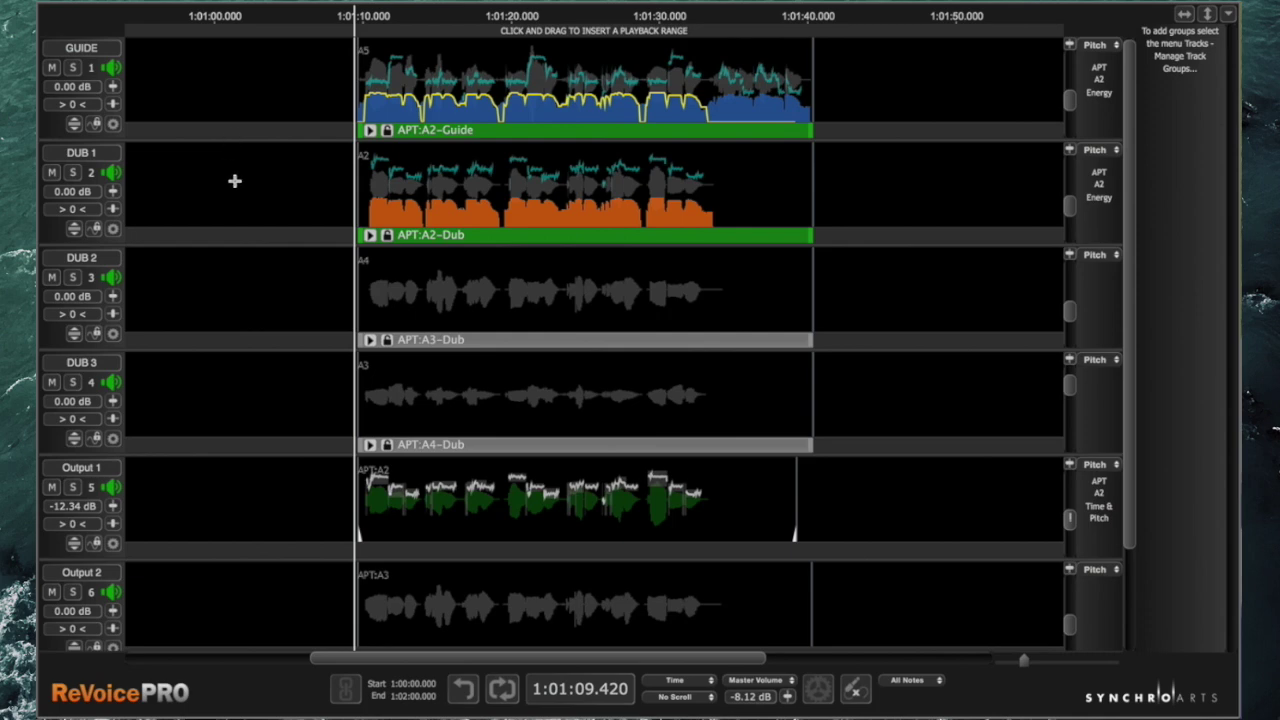
Open the Tracks menu and close it again without choosing Manage Track Groups
{"action": "left_click", "coordinate": [250, 2]}
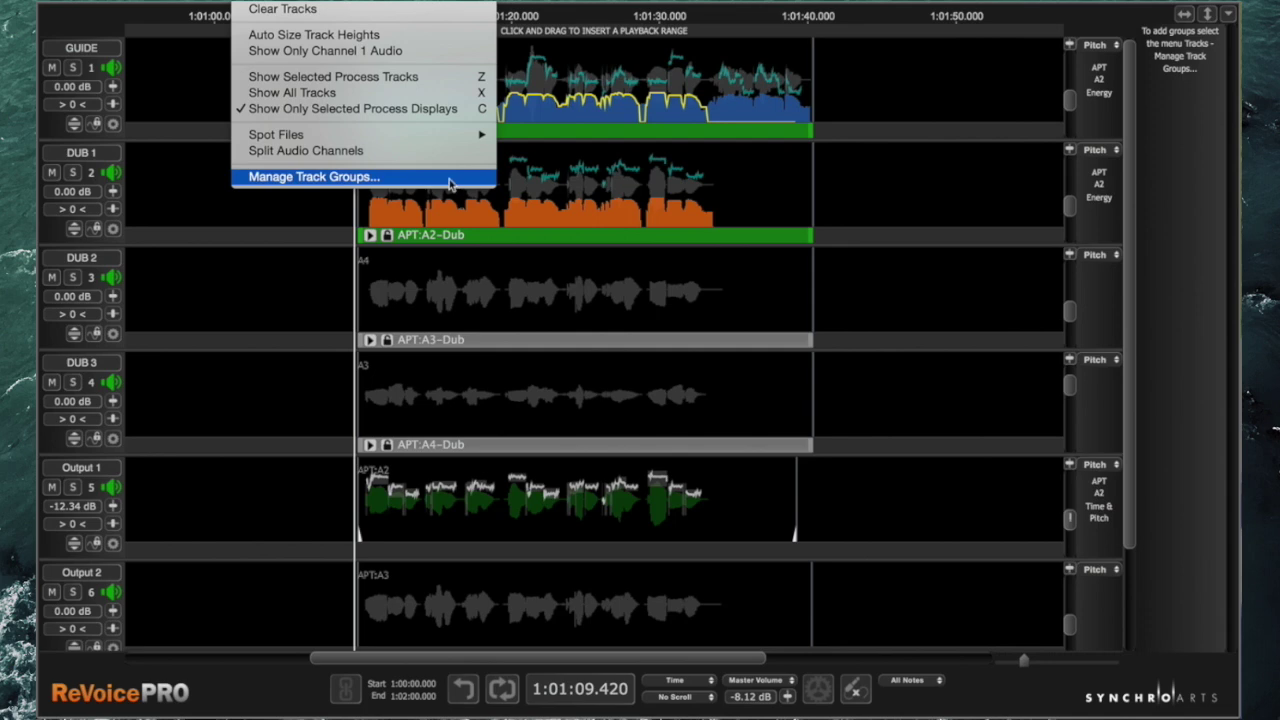
{"action": "left_click", "coordinate": [310, 243]}
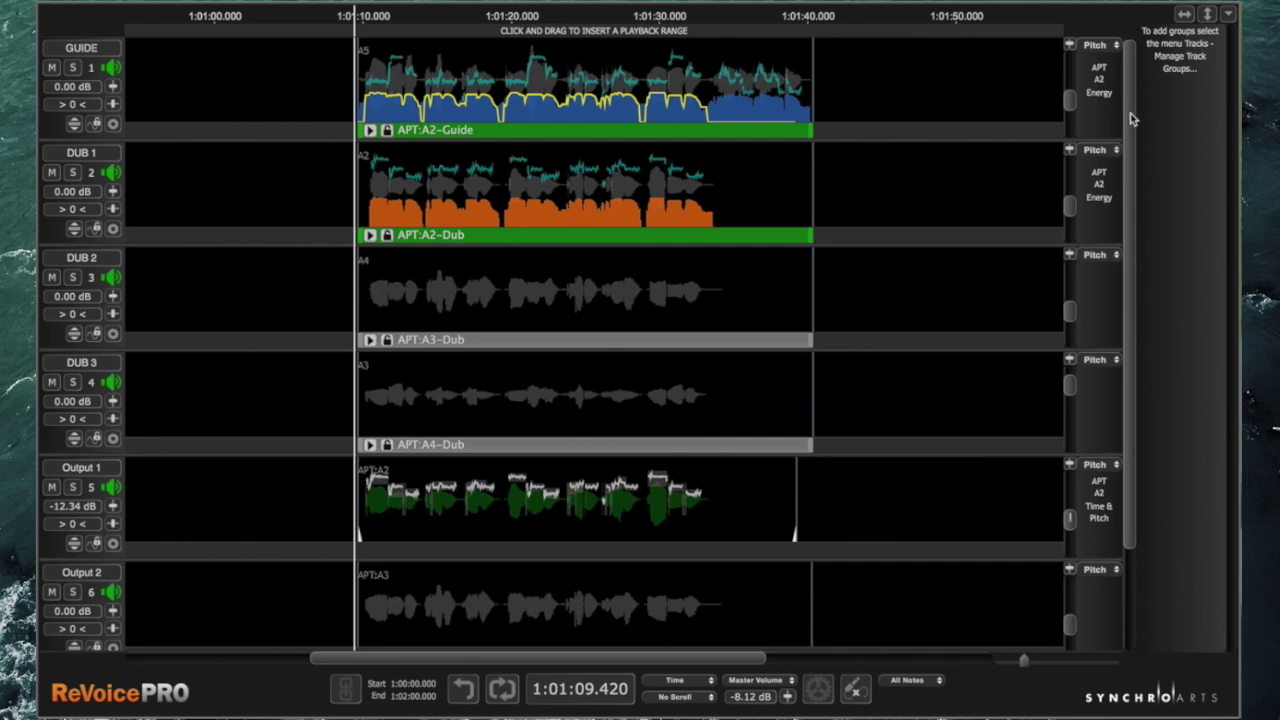
Use the S solo shortcut on GUIDE, then DUB 1, then Output 1
{"action": "scroll", "coordinate": [1130, 112], "scroll_direction": "down", "scroll_amount": 1}
{"action": "left_click_drag", "start_coordinate": [1130, 118], "coordinate": [1141, 78]}
{"action": "key", "text": "s"}
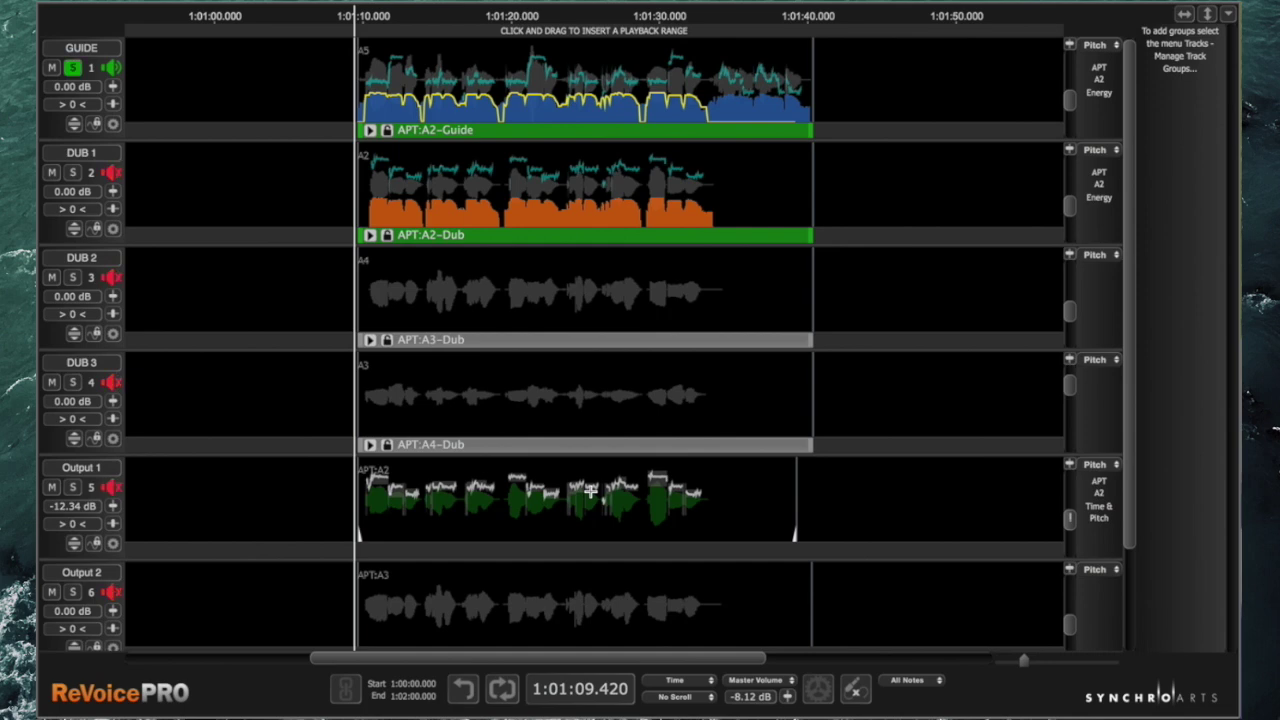
{"action": "key", "text": "s"}
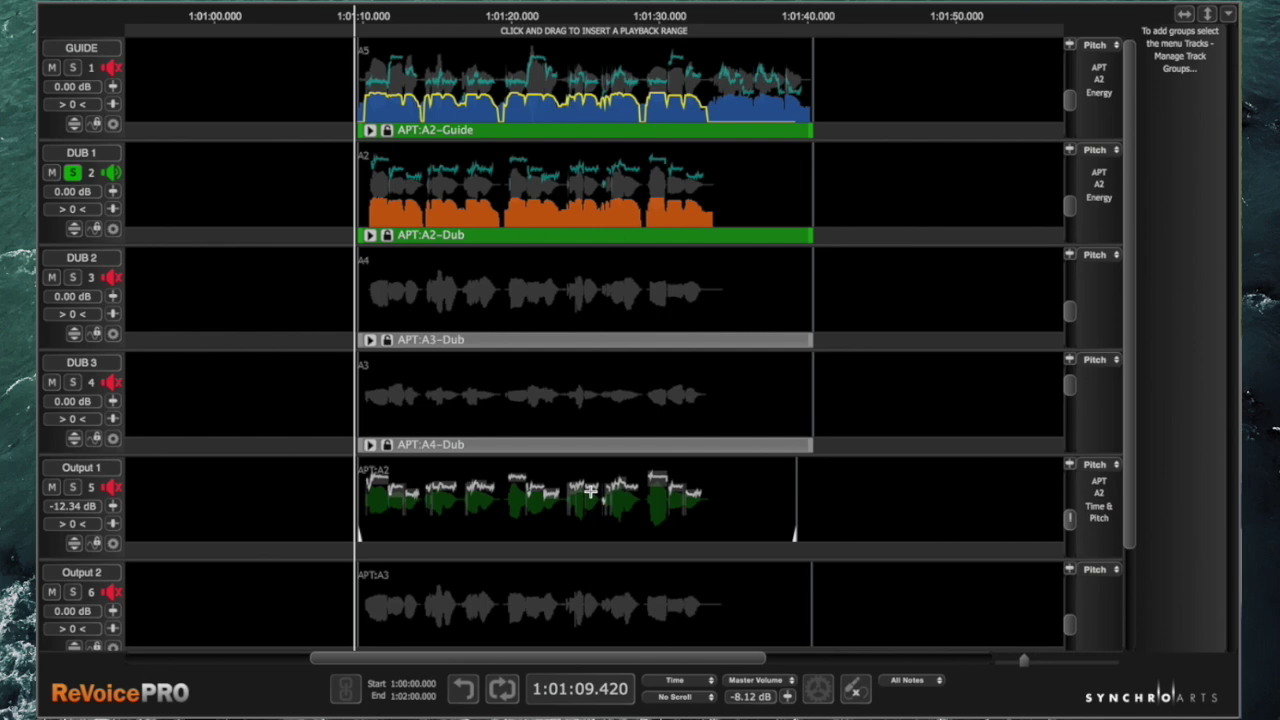
{"action": "key", "text": "s"}
Unsolo DUB 1 and Output 1, then open Tracks > Manage Track Groups
{"action": "left_click", "coordinate": [73, 172]}
{"action": "left_click", "coordinate": [72, 487]}
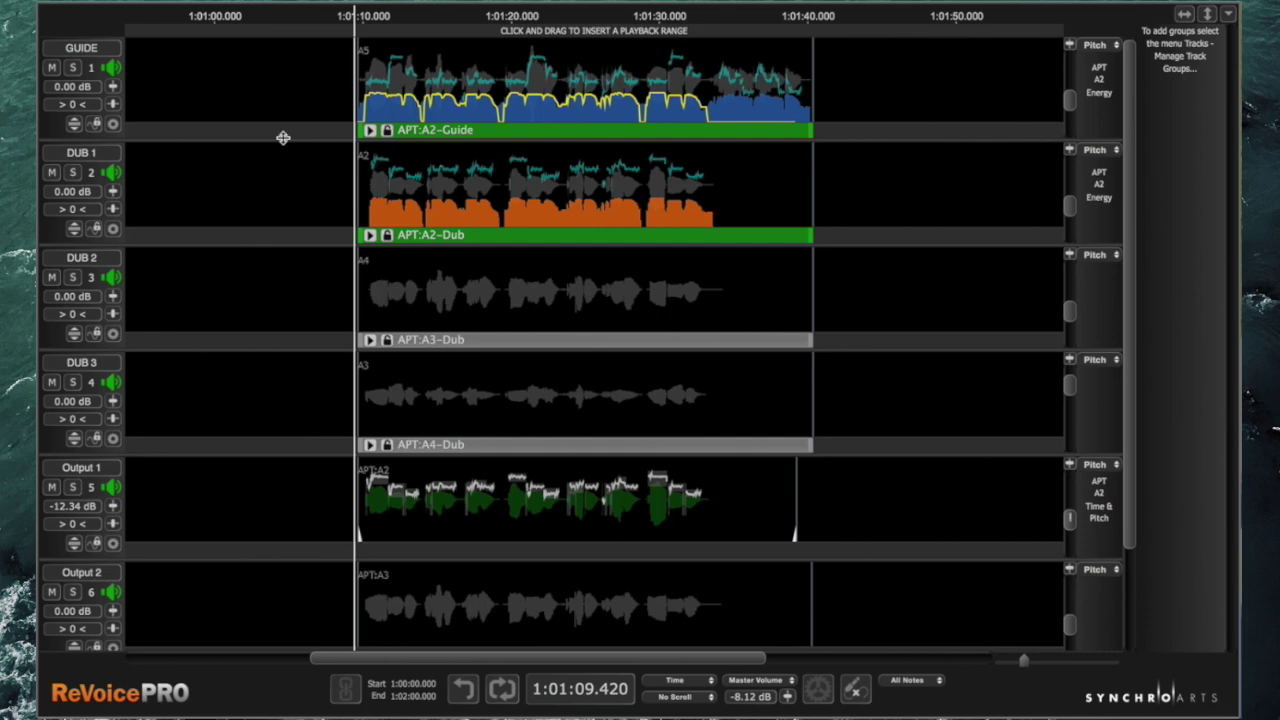
{"action": "left_click", "coordinate": [262, 0]}
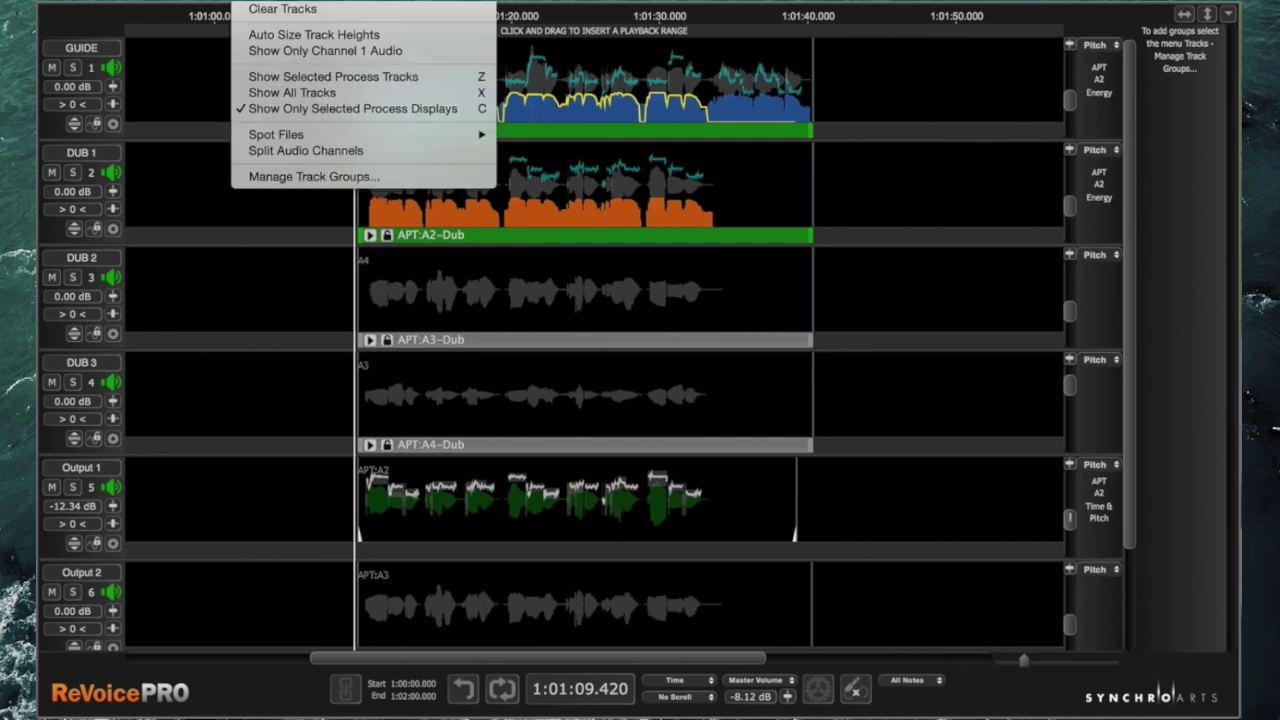
{"action": "left_click", "coordinate": [342, 176]}
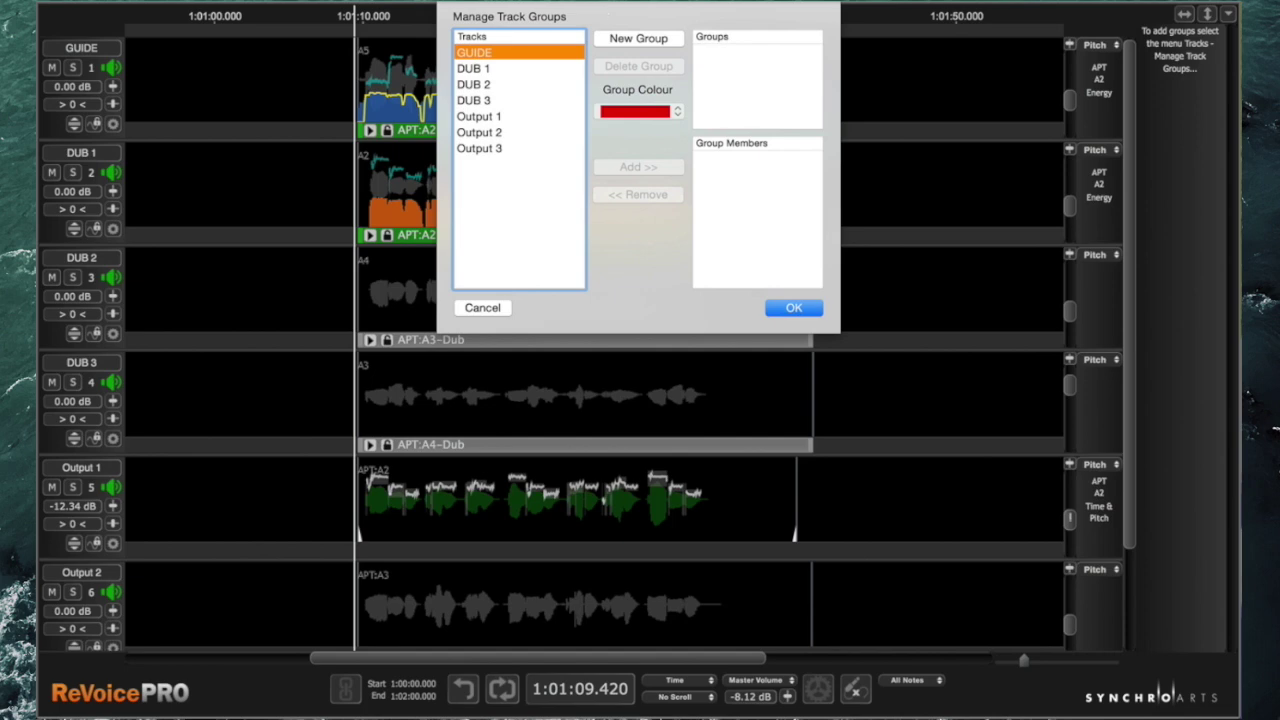
Create three new track groups named GUIDE, DUBS and OUTPUTS
{"action": "left_click", "coordinate": [633, 40]}
{"action": "double_click", "coordinate": [735, 54]}
{"action": "type", "text": "GUIDE"}
{"action": "key", "text": "Return"}
{"action": "left_click", "coordinate": [638, 40]}
{"action": "type", "text": "DUBS"}
{"action": "key", "text": "Return"}
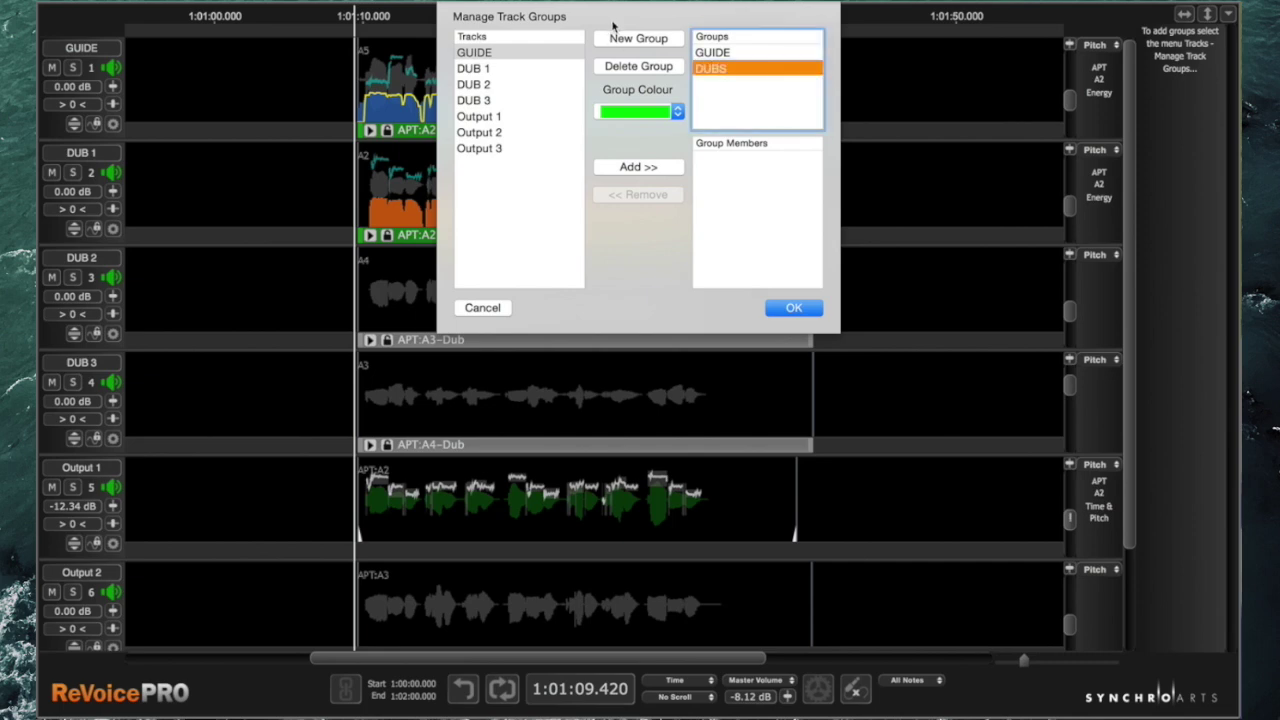
{"action": "left_click", "coordinate": [618, 38]}
{"action": "type", "text": "OUTPUTS"}
{"action": "key", "text": "Return"}
Add three more groups named GUIDE & OUTS, GUIDE & DUBS and ALL
{"action": "left_click", "coordinate": [637, 39]}
{"action": "type", "text": "GUIDE"}
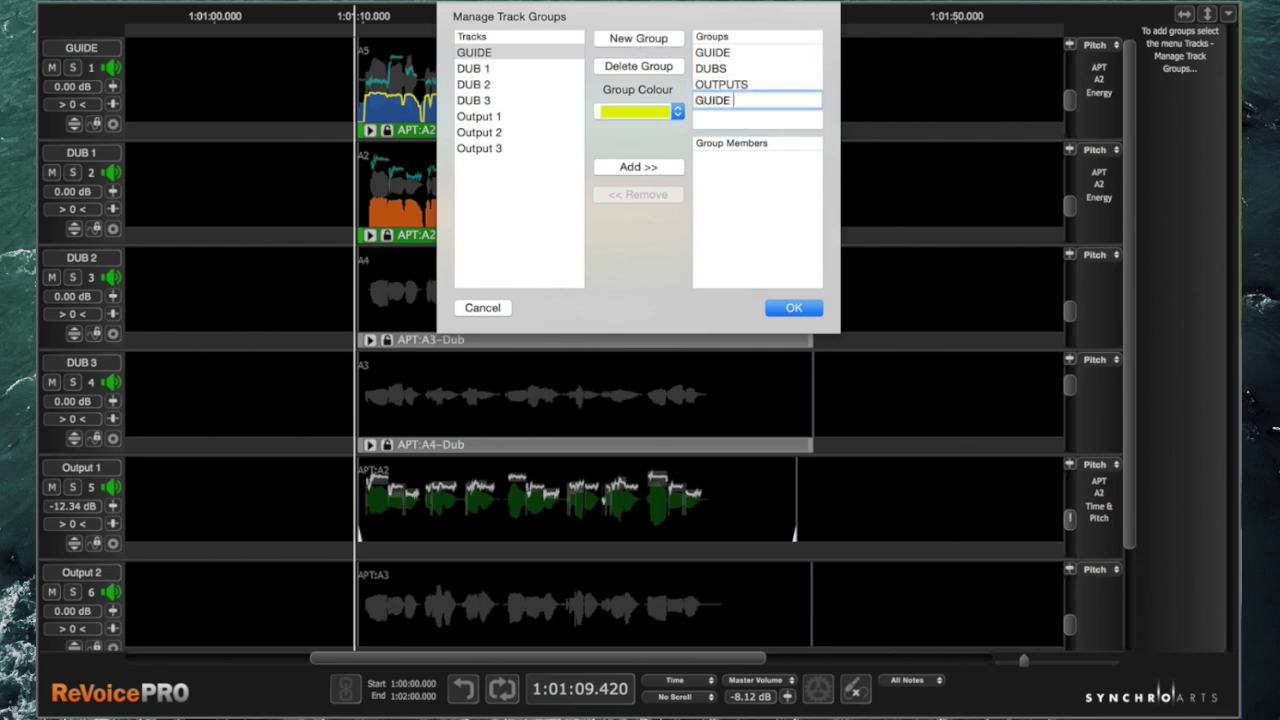
{"action": "type", "text": " & OUTS"}
{"action": "key", "text": "Return"}
{"action": "left_click", "coordinate": [636, 39]}
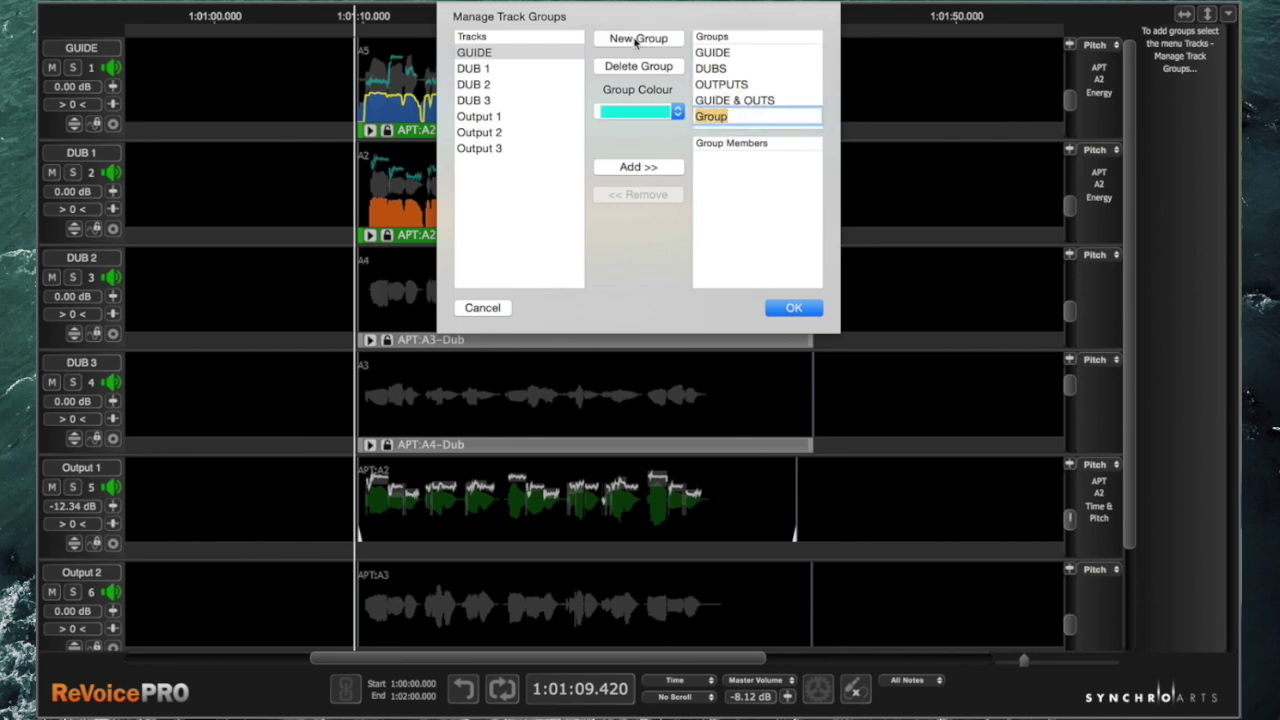
{"action": "type", "text": "GUIDE + DUBS"}
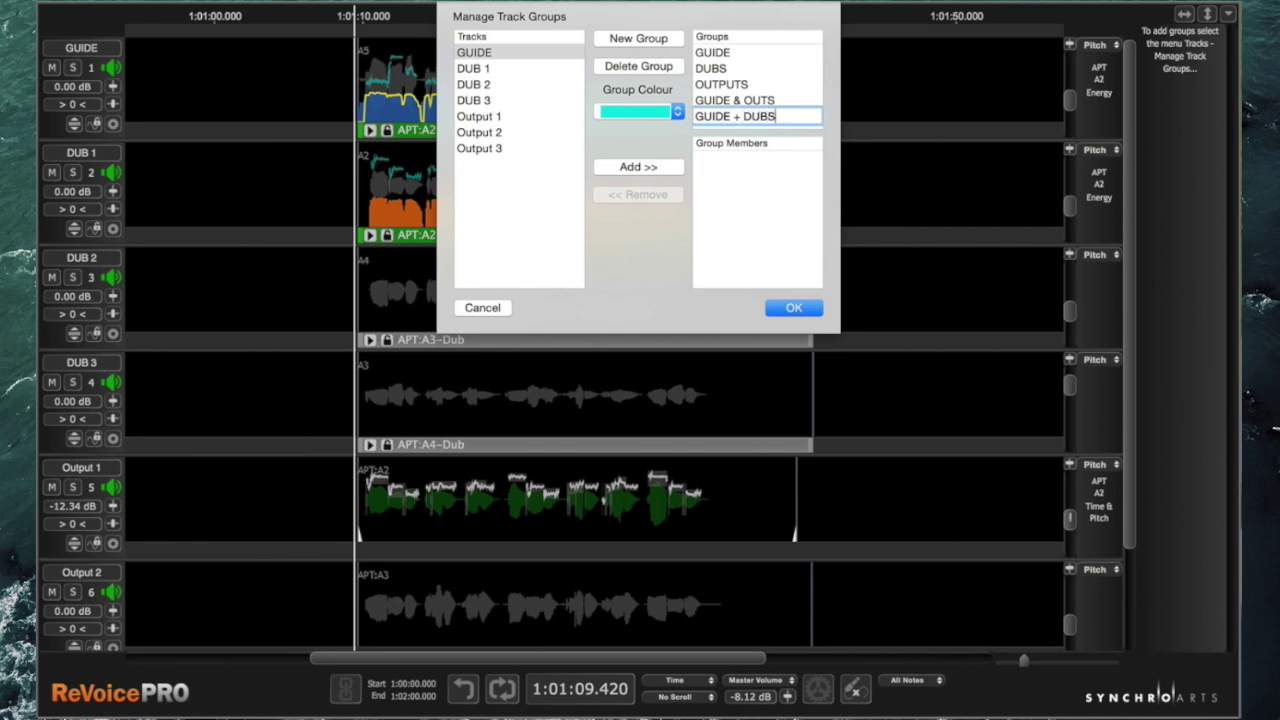
{"action": "key", "text": "BackSpace"}
{"action": "key", "text": "BackSpace"}
{"action": "key", "text": "BackSpace"}
{"action": "key", "text": "BackSpace"}
{"action": "key", "text": "BackSpace"}
{"action": "key", "text": "BackSpace"}
{"action": "type", "text": "& DUBS"}
{"action": "key", "text": "Return"}
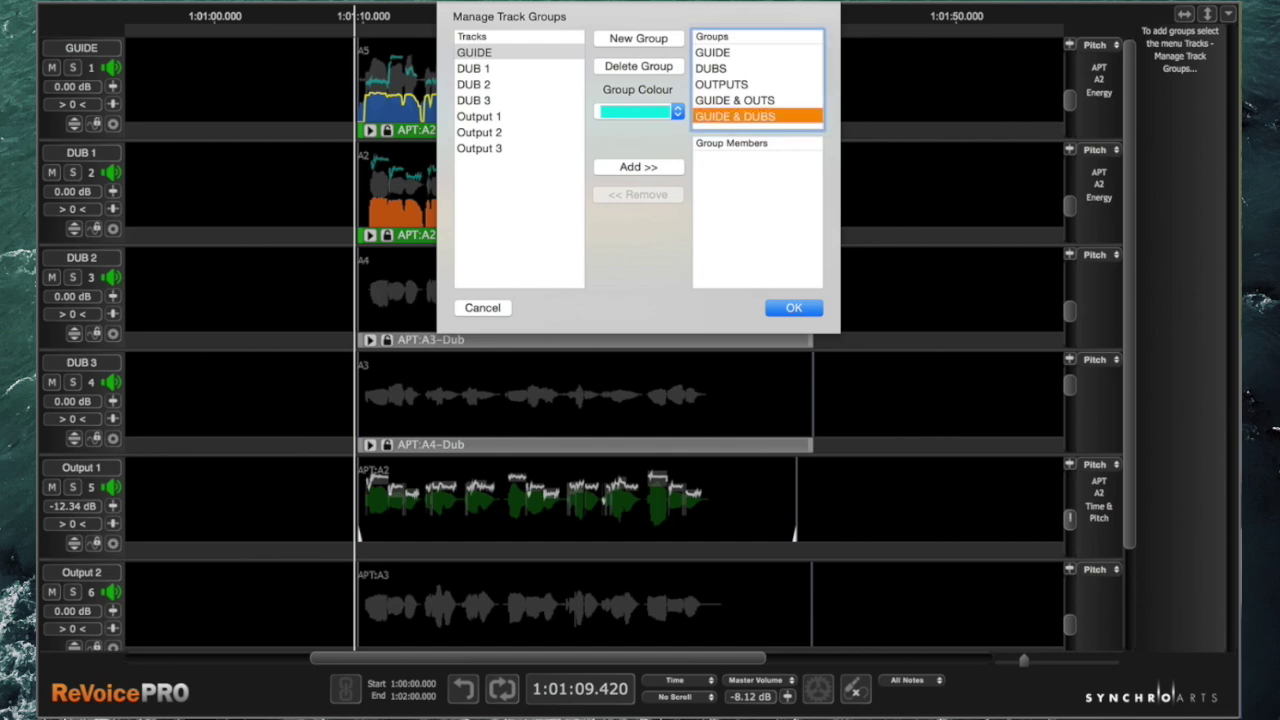
{"action": "left_click", "coordinate": [628, 45]}
{"action": "type", "text": "ALL"}
{"action": "key", "text": "Return"}
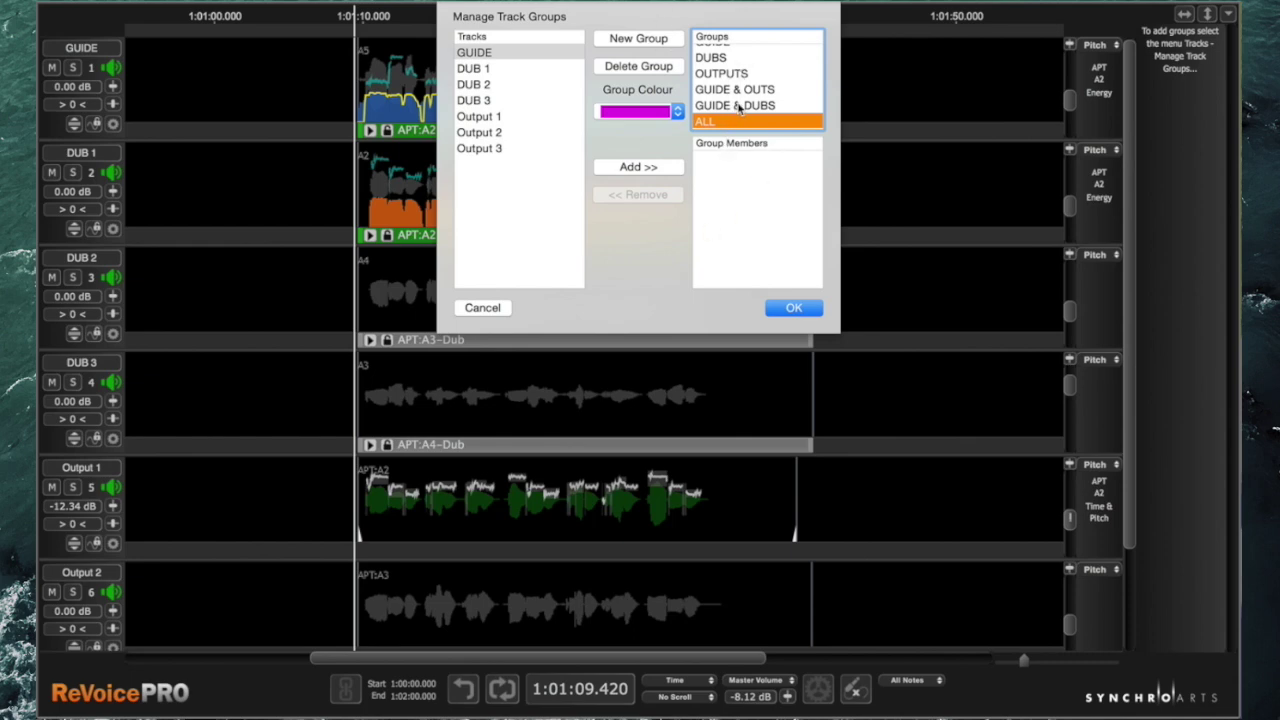
{"action": "scroll", "coordinate": [738, 108], "scroll_direction": "up", "scroll_amount": 1}
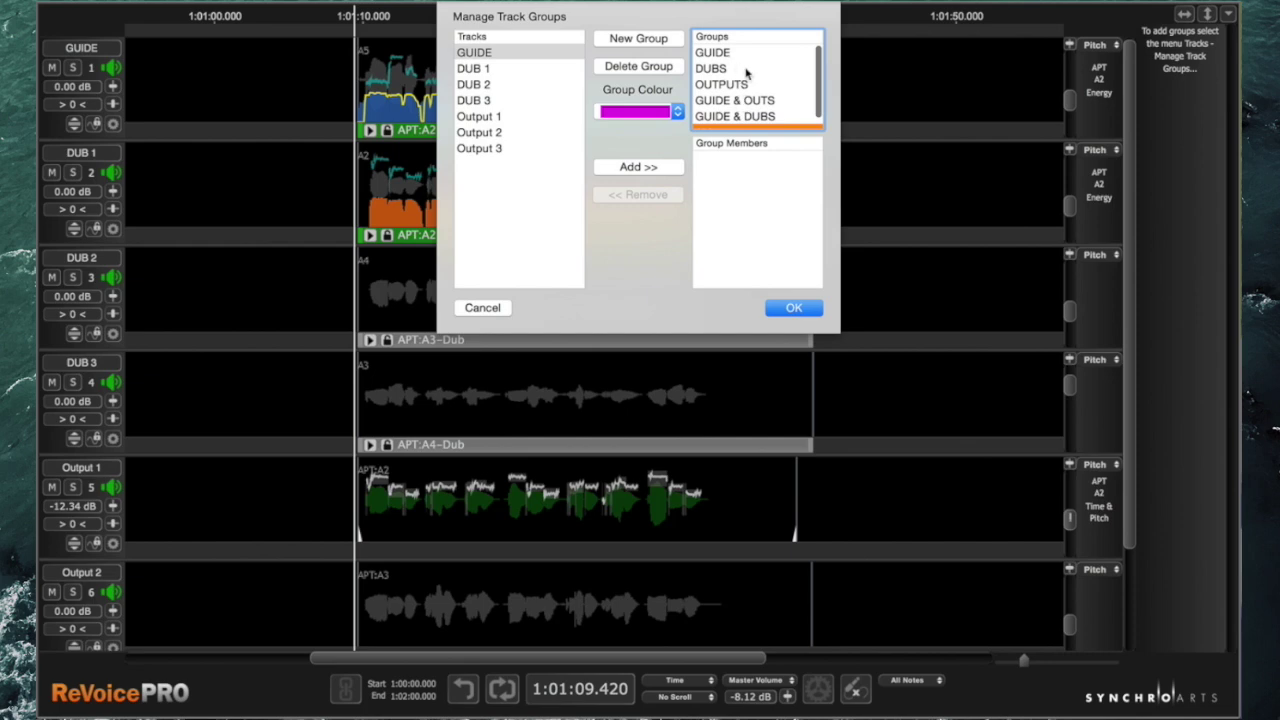
{"action": "scroll", "coordinate": [751, 75], "scroll_direction": "down", "scroll_amount": 1}
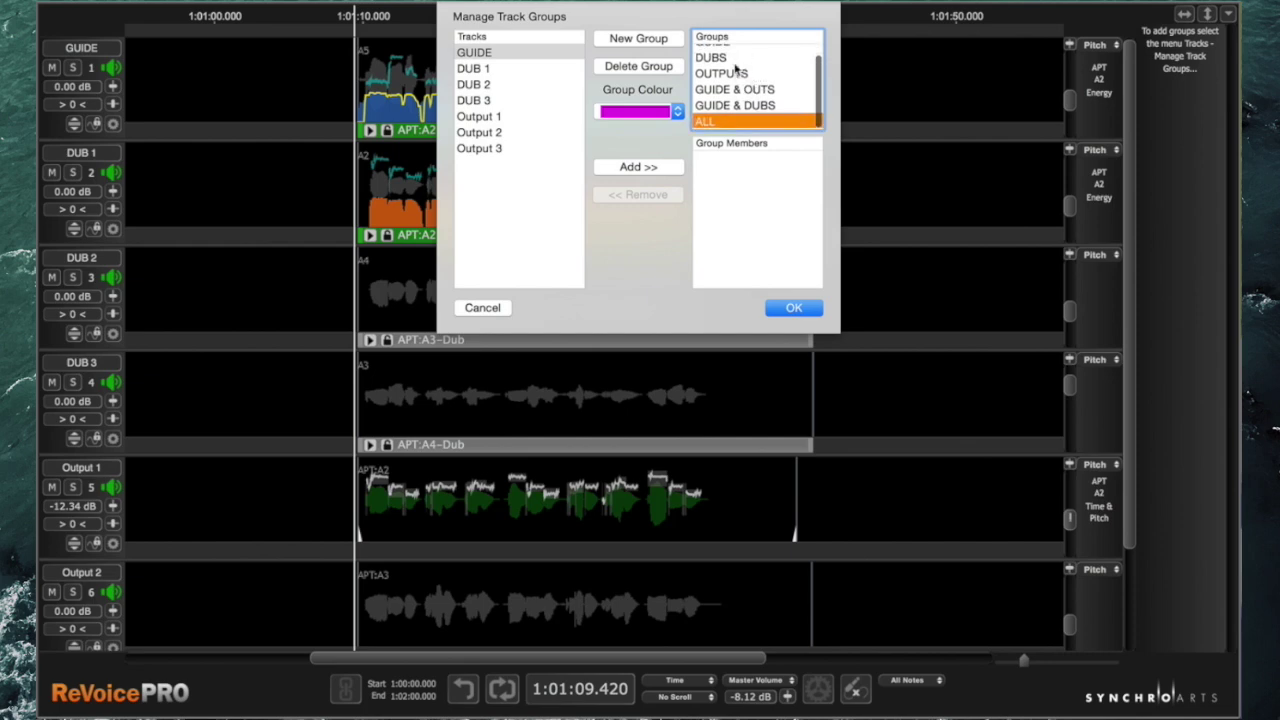
{"action": "scroll", "coordinate": [728, 70], "scroll_direction": "up", "scroll_amount": 1}
Assign GUIDE to the GUIDE group, DUB 1–3 to DUBS, and Output 1–3 to OUTPUTS
{"action": "left_click", "coordinate": [716, 53]}
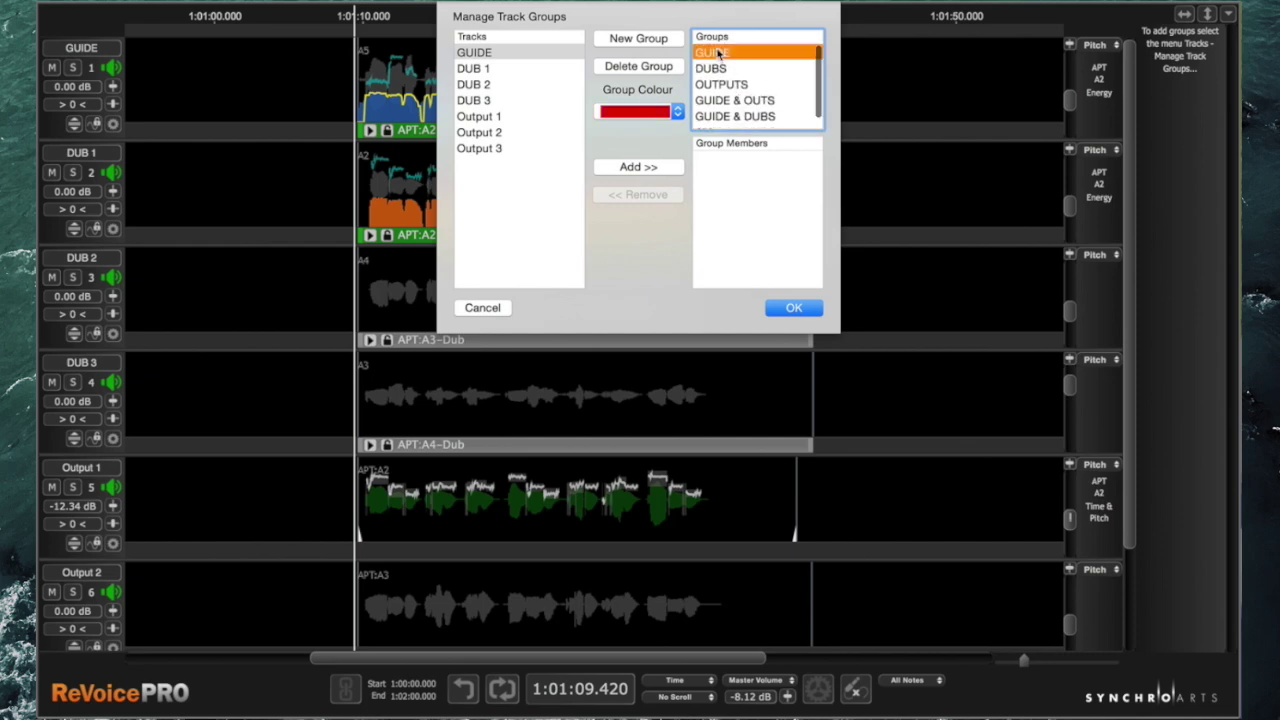
{"action": "left_click", "coordinate": [485, 54]}
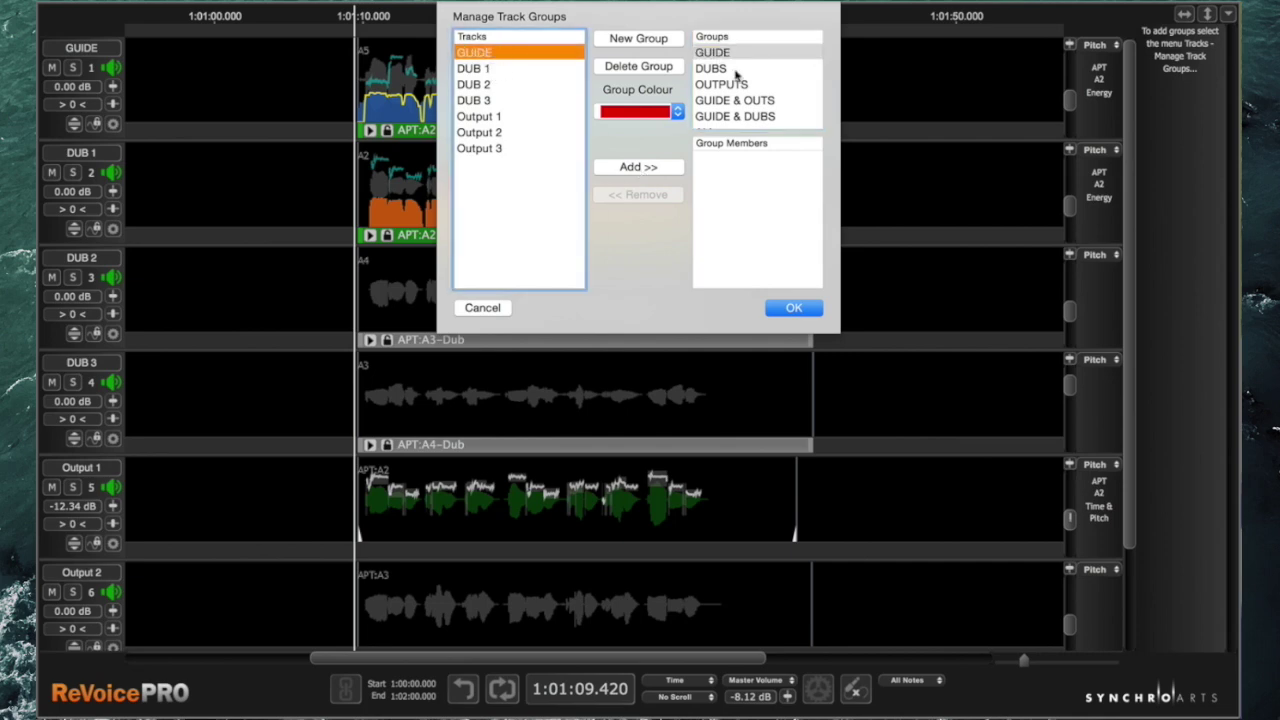
{"action": "left_click", "coordinate": [640, 168]}
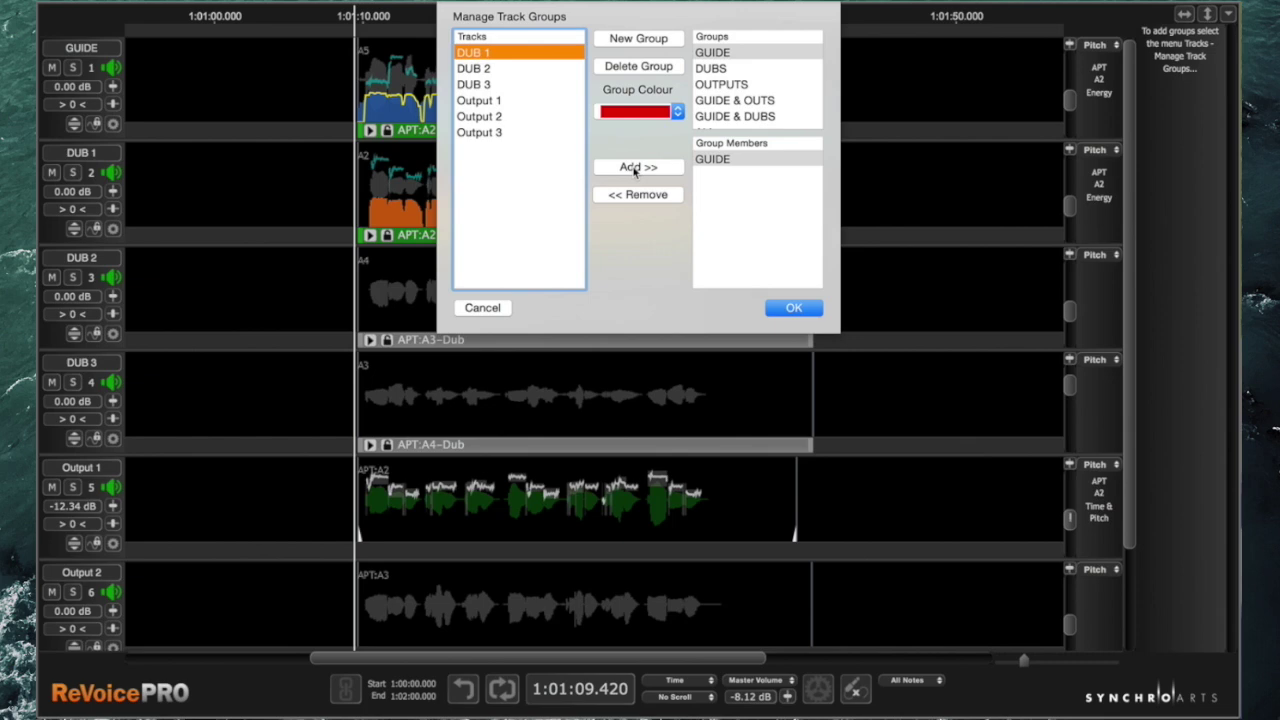
{"action": "left_click", "coordinate": [717, 68]}
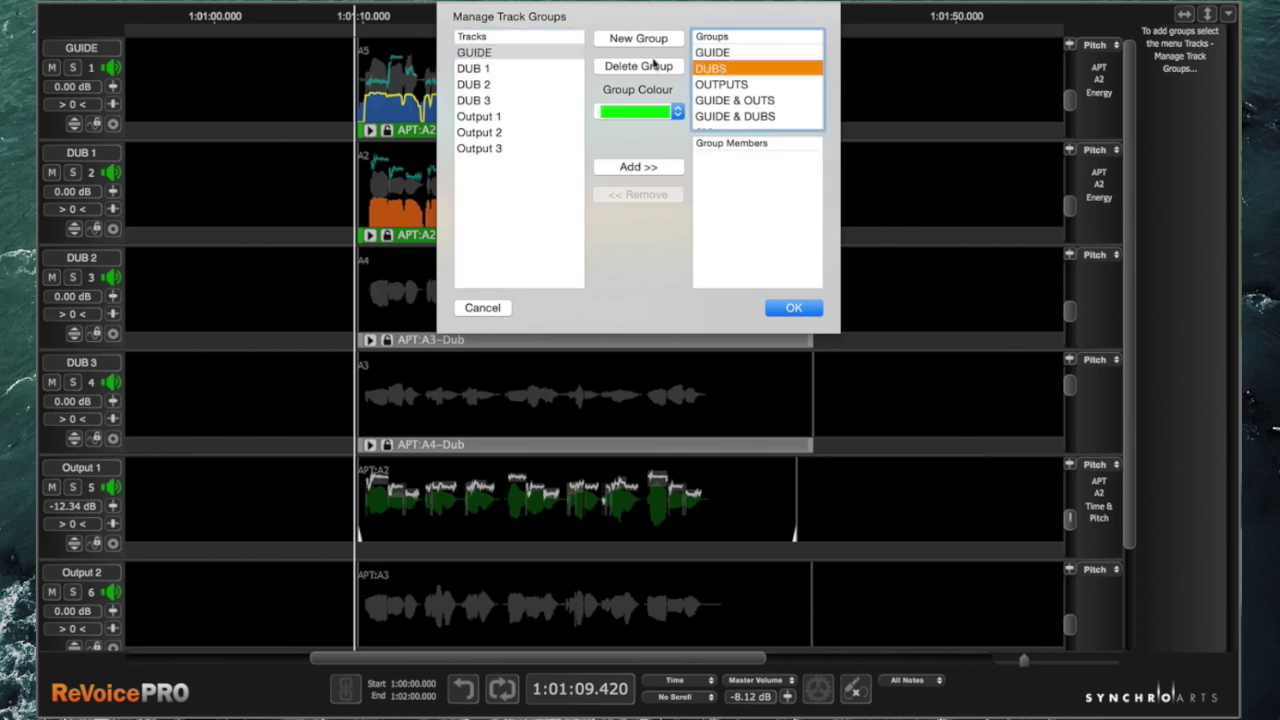
{"action": "left_click", "coordinate": [472, 68]}
{"action": "left_click", "coordinate": [486, 100], "text": "shift"}
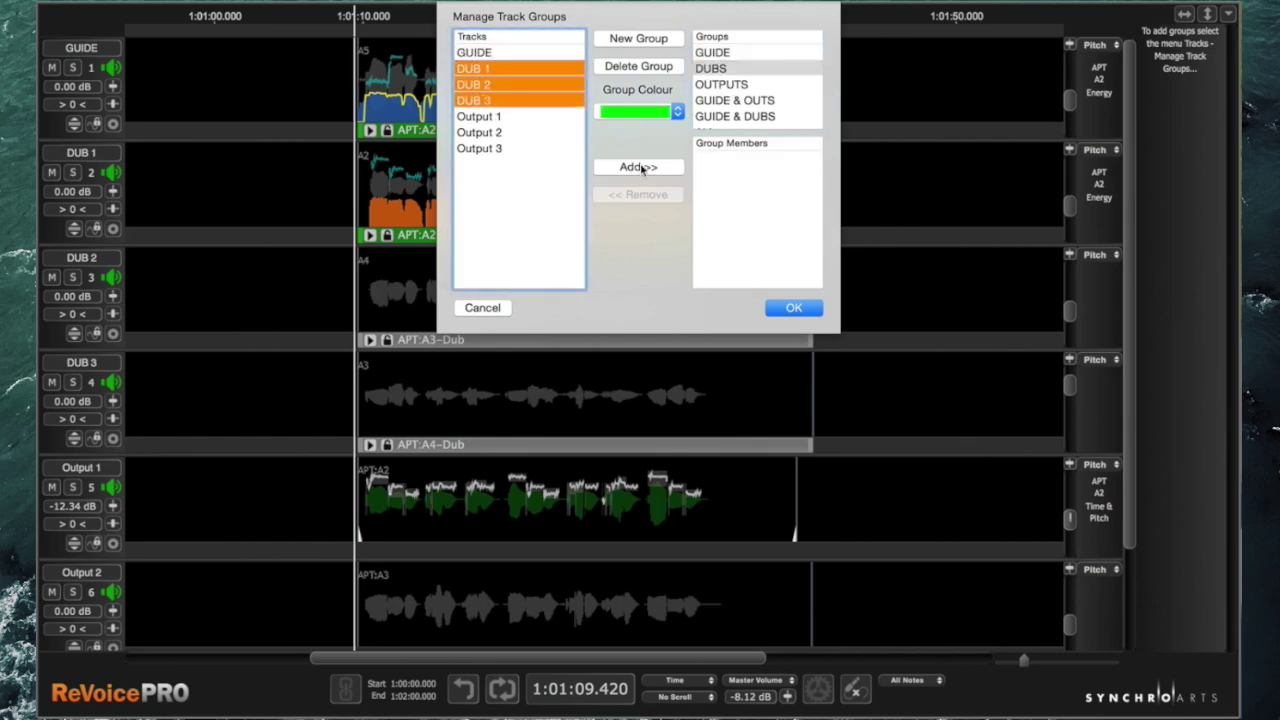
{"action": "left_click", "coordinate": [640, 168]}
{"action": "left_click", "coordinate": [745, 85]}
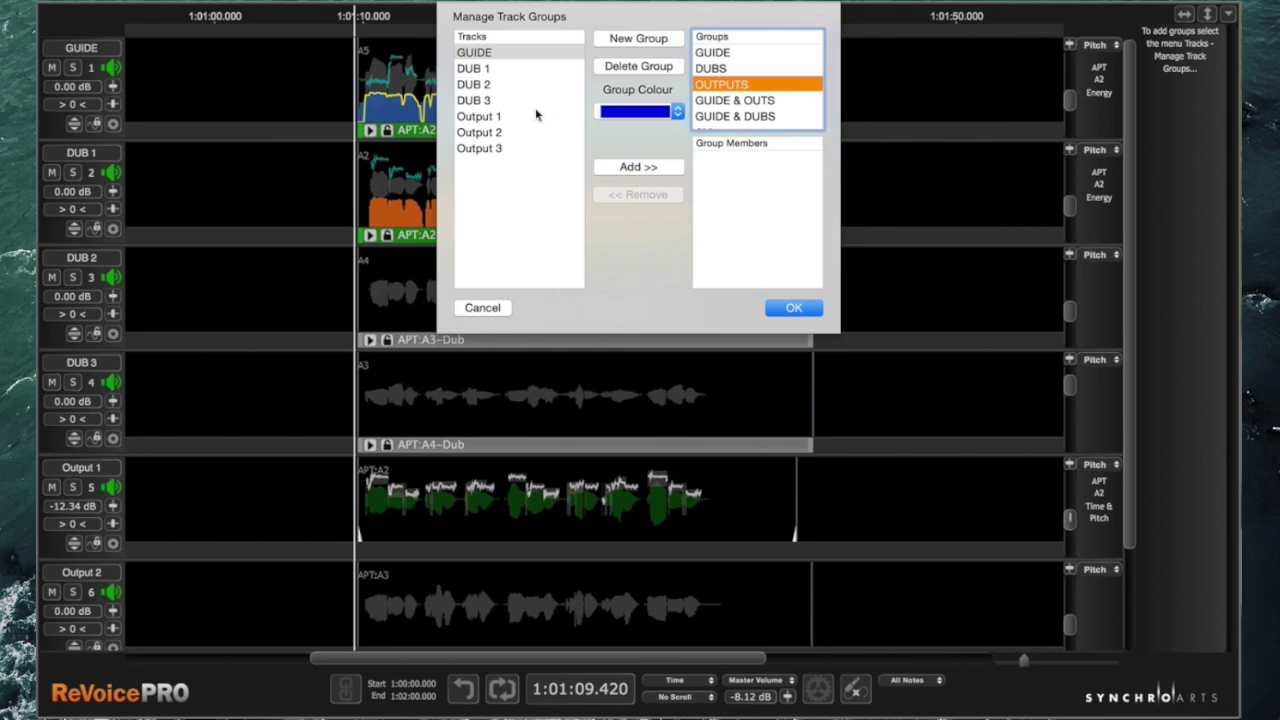
{"action": "left_click", "coordinate": [492, 117]}
{"action": "left_click", "coordinate": [498, 148], "text": "shift"}
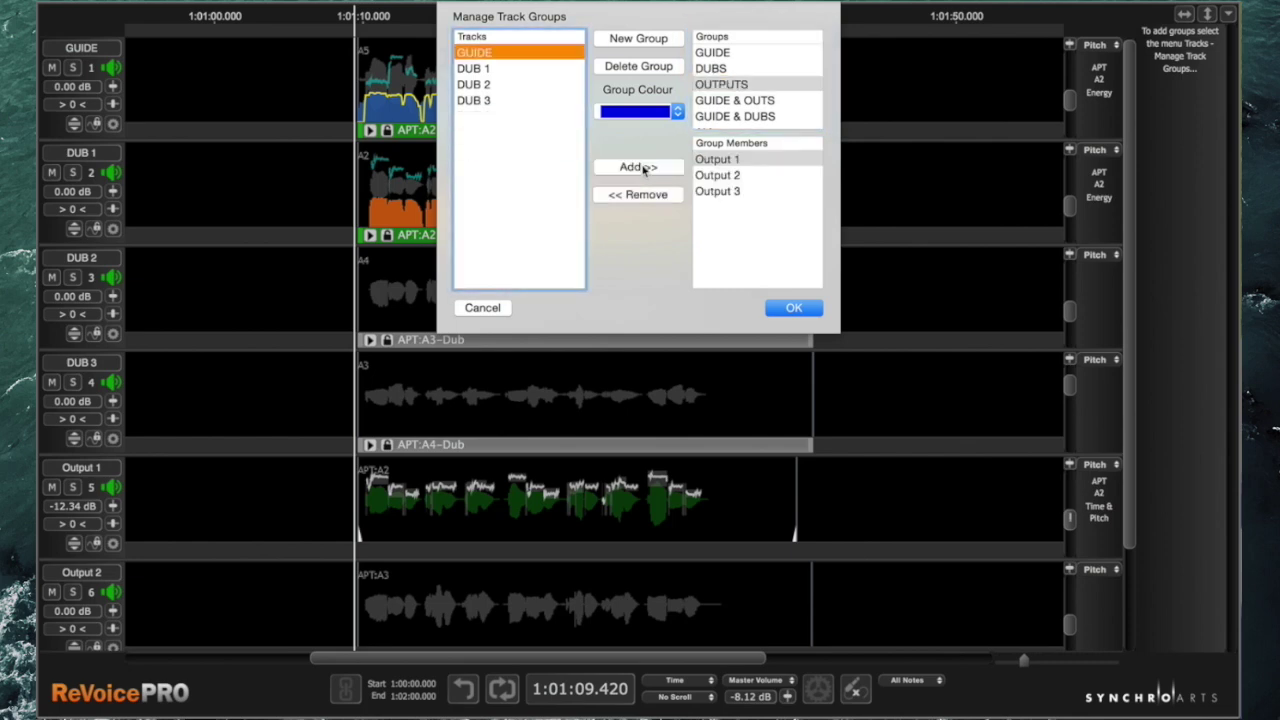
Add GUIDE and Output 1–3 to GUIDE & OUTS, and GUIDE and DUB 1–3 to GUIDE & DUBS
{"action": "left_click", "coordinate": [765, 102]}
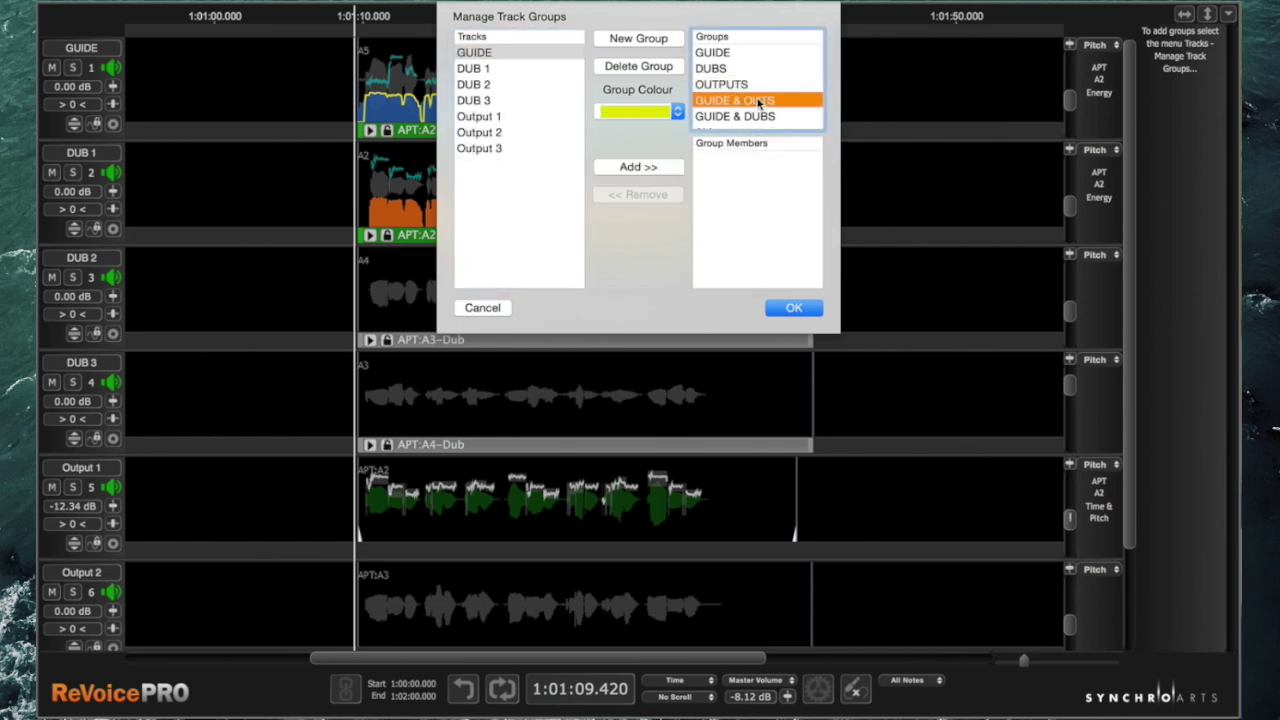
{"action": "left_click", "coordinate": [490, 52]}
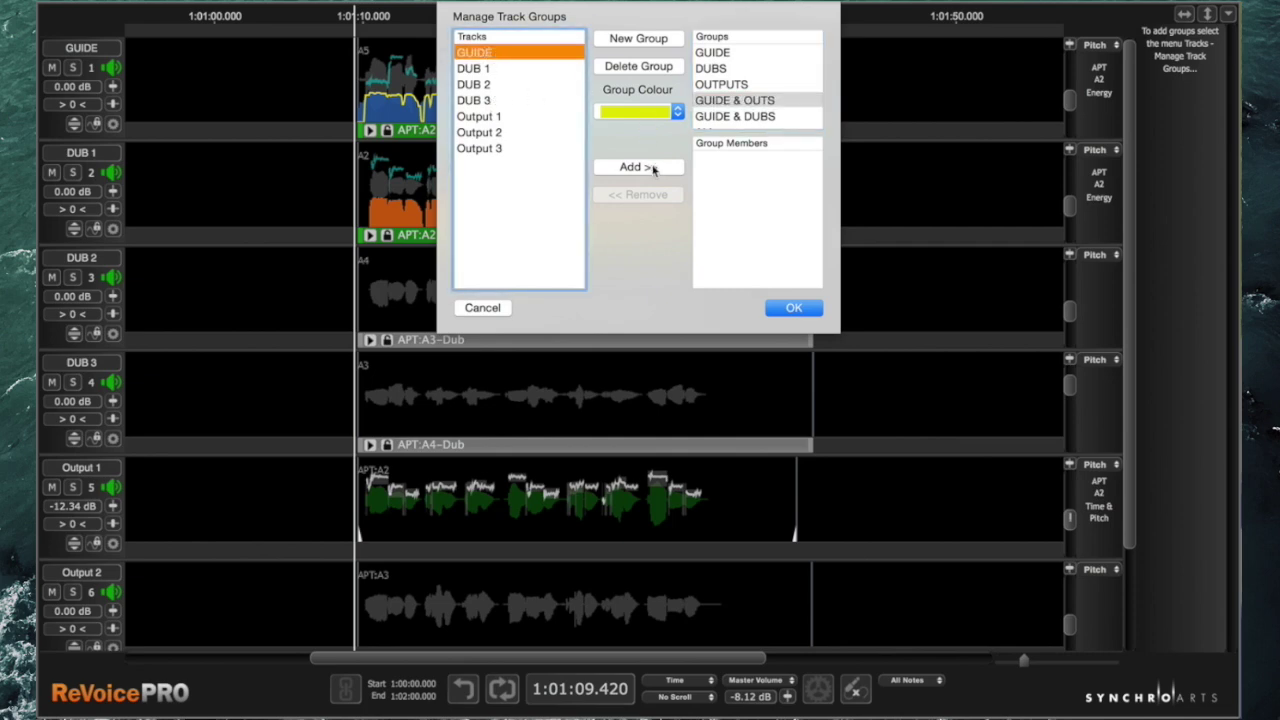
{"action": "left_click", "coordinate": [652, 168]}
{"action": "left_click", "coordinate": [500, 102]}
{"action": "left_click", "coordinate": [503, 133], "text": "shift"}
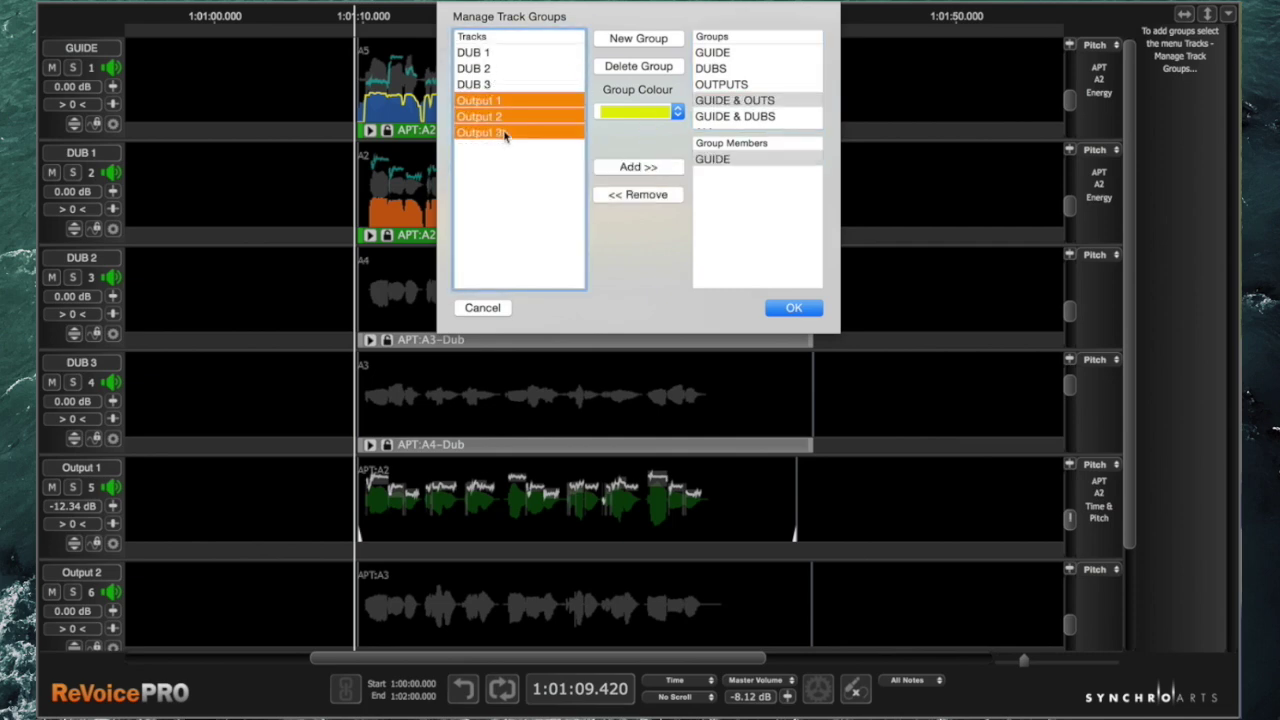
{"action": "left_click", "coordinate": [655, 168]}
{"action": "left_click", "coordinate": [753, 117]}
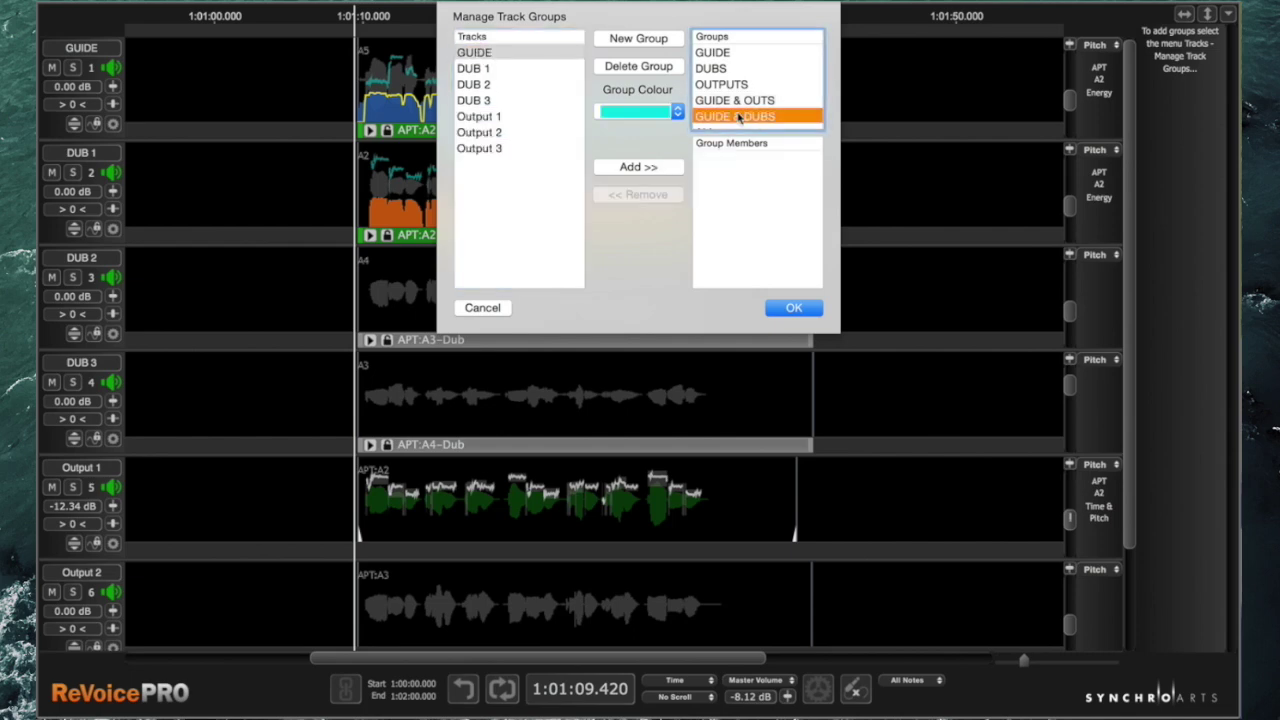
{"action": "left_click", "coordinate": [478, 53]}
{"action": "left_click", "coordinate": [652, 167]}
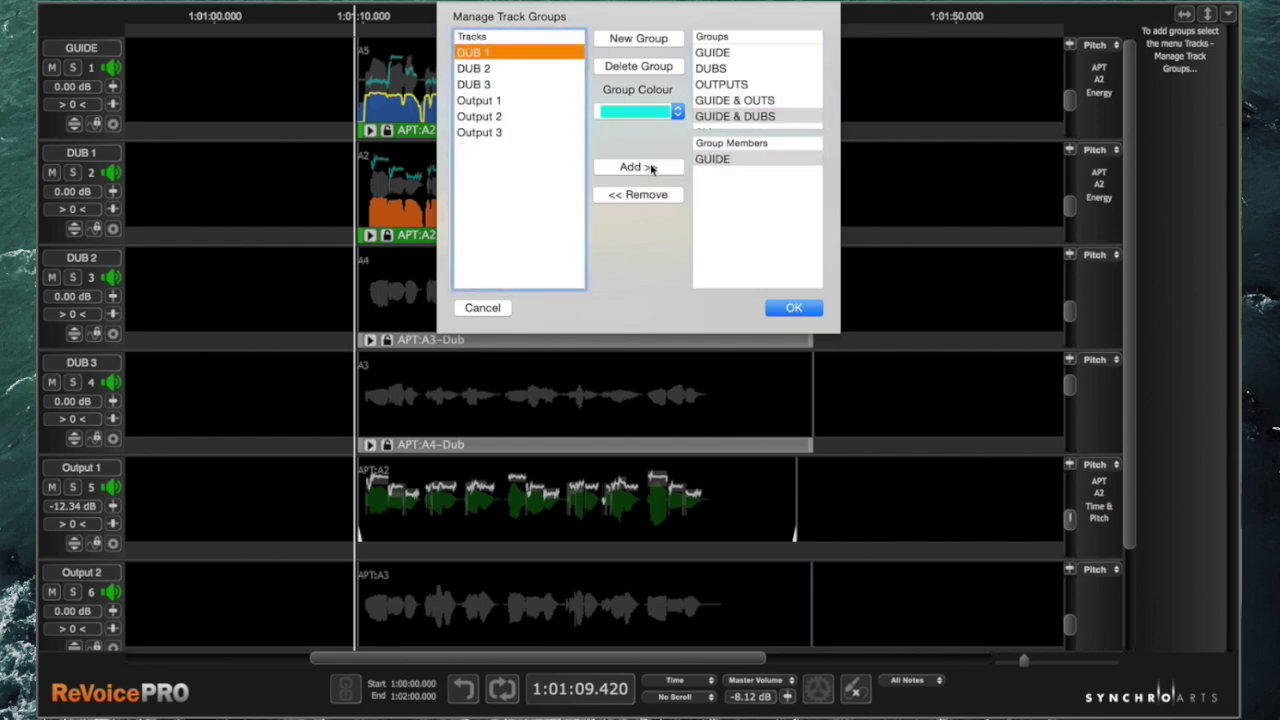
{"action": "left_click", "coordinate": [482, 85], "text": "shift"}
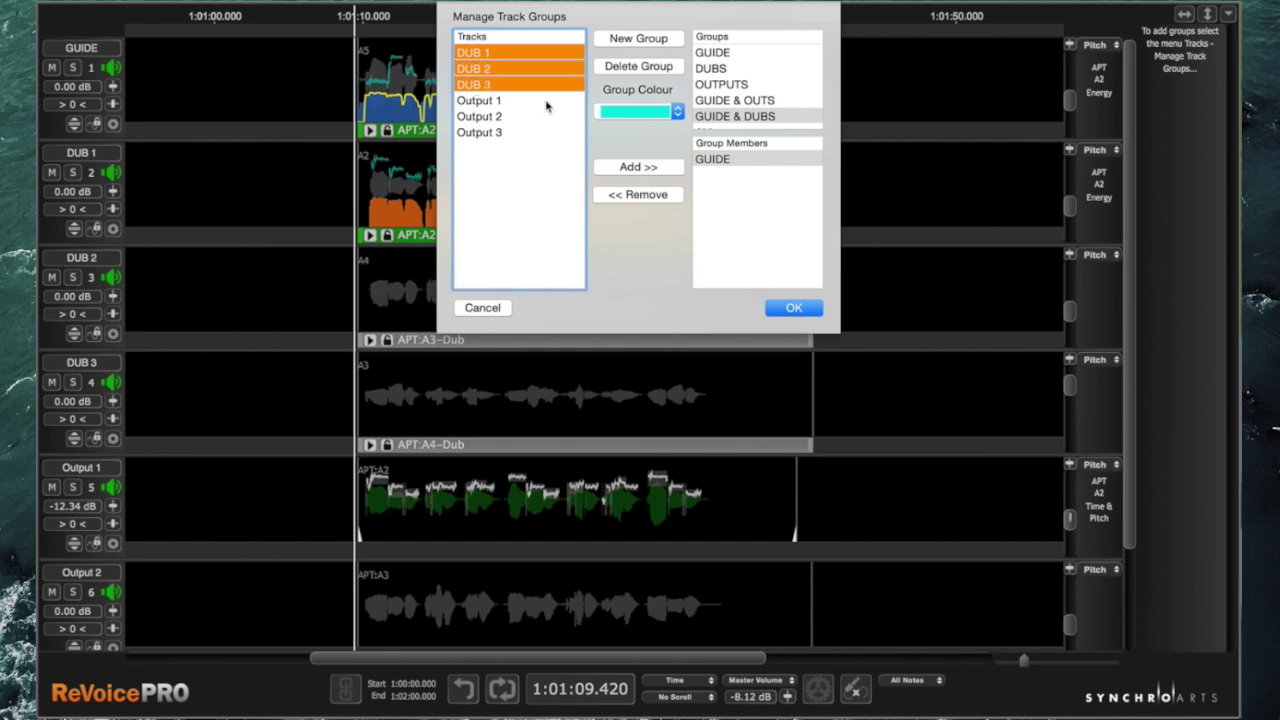
{"action": "left_click", "coordinate": [642, 168]}
Add all seven tracks, GUIDE through Output 3, to the ALL group and confirm with OK
{"action": "scroll", "coordinate": [760, 85], "scroll_direction": "down", "scroll_amount": 2}
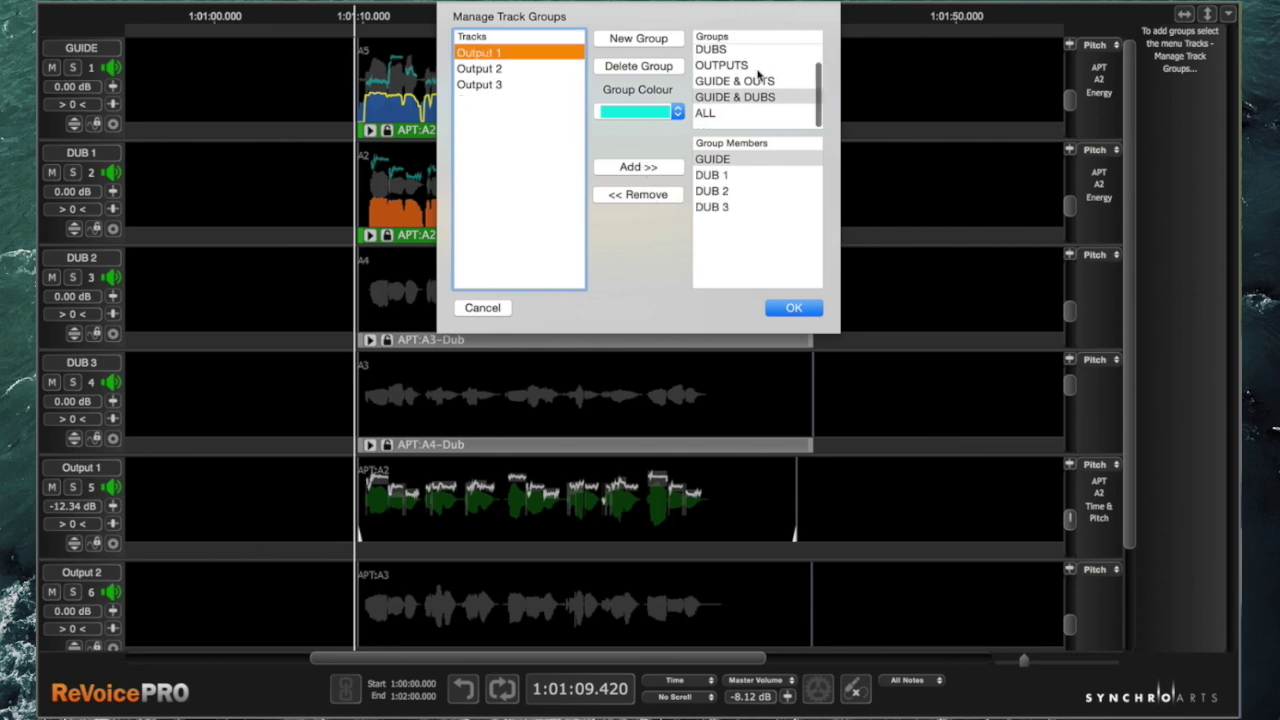
{"action": "left_click", "coordinate": [731, 120]}
{"action": "left_click", "coordinate": [482, 52]}
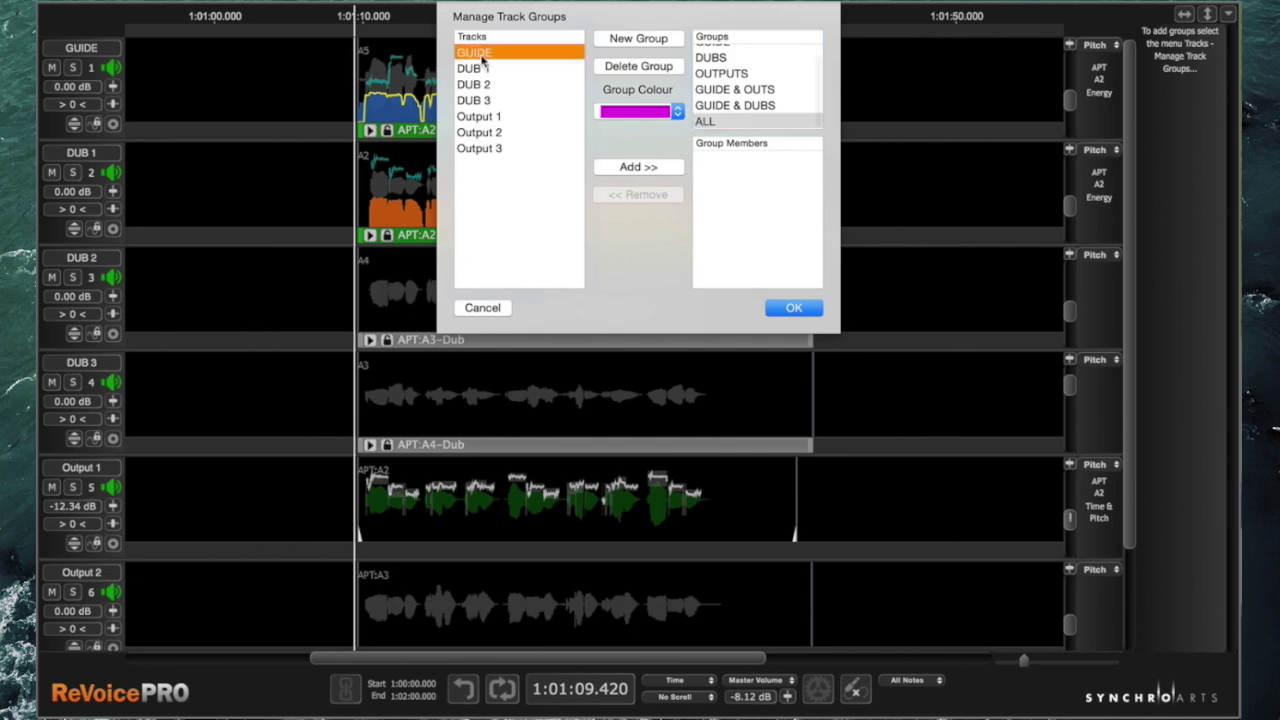
{"action": "left_click", "coordinate": [503, 148], "text": "shift"}
{"action": "left_click", "coordinate": [639, 167]}
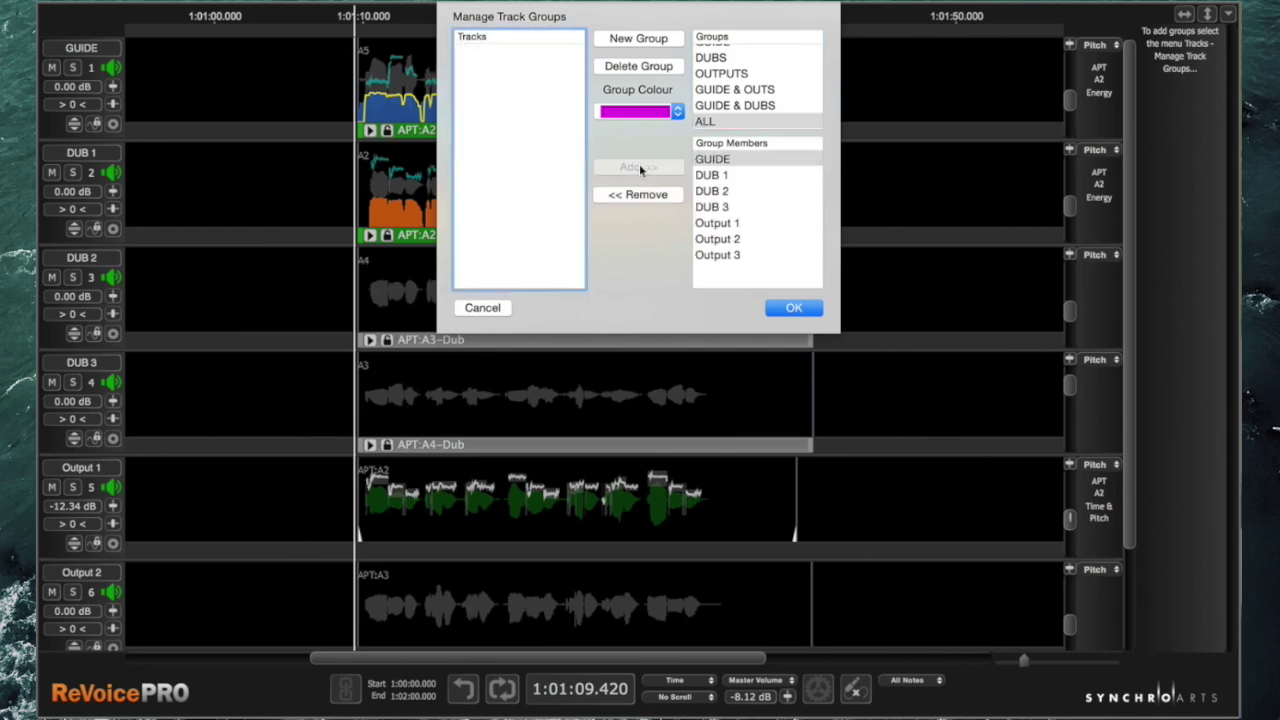
{"action": "left_click", "coordinate": [794, 309]}
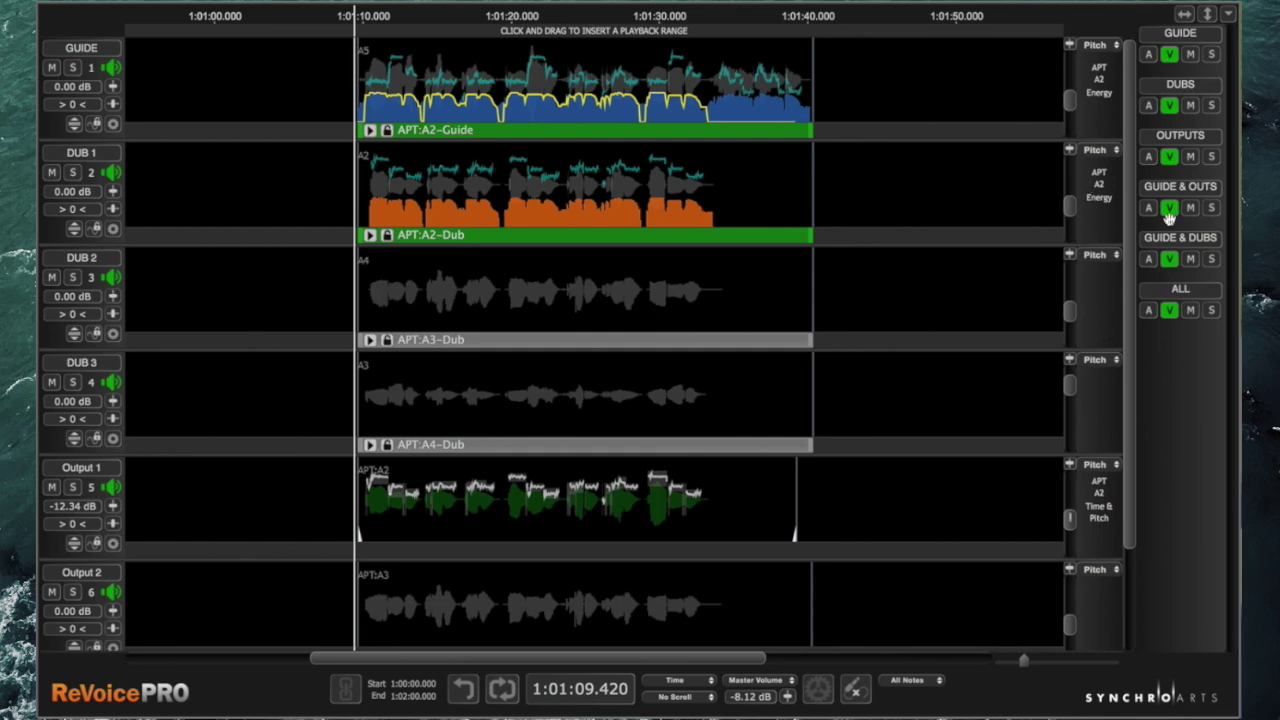
Turn off the DUBS group's visibility so DUB 1–3 disappear from view
{"action": "left_click", "coordinate": [1170, 106]}
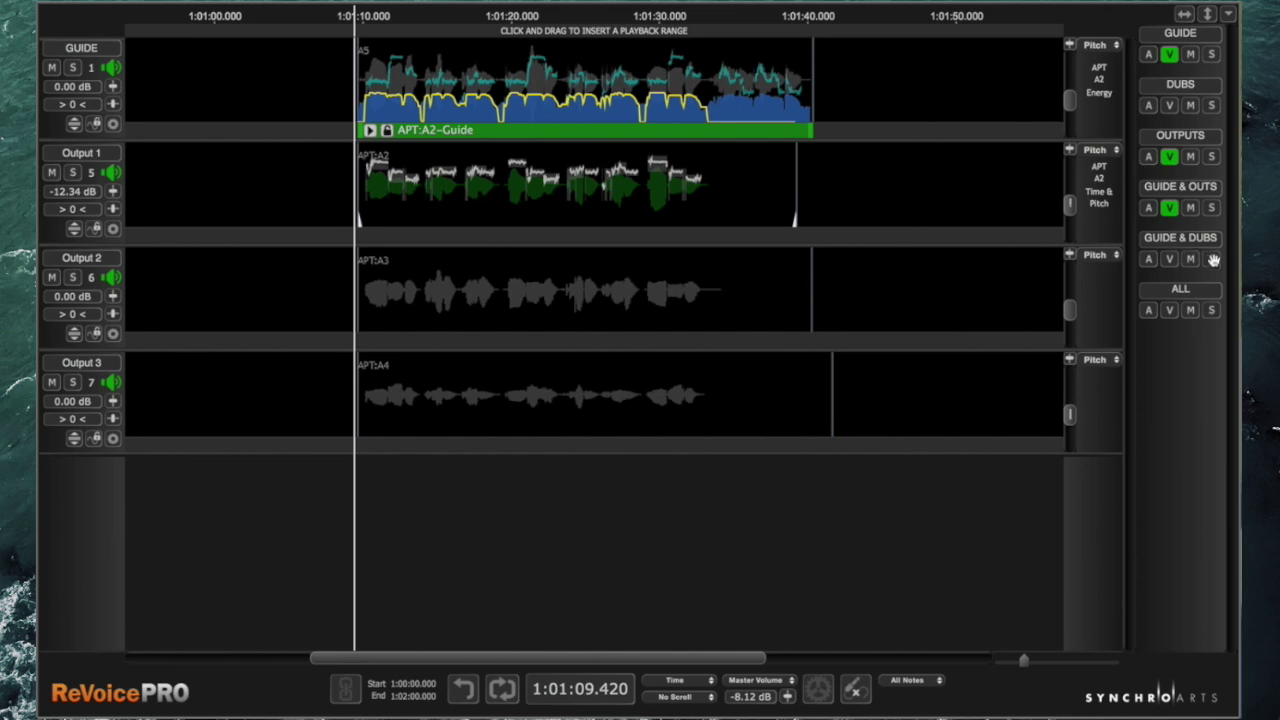
Toggle GUIDE & OUTS solo on and off, then re-show DUB 1–3 with the DUBS group unmuted
{"action": "left_click", "coordinate": [1212, 208]}
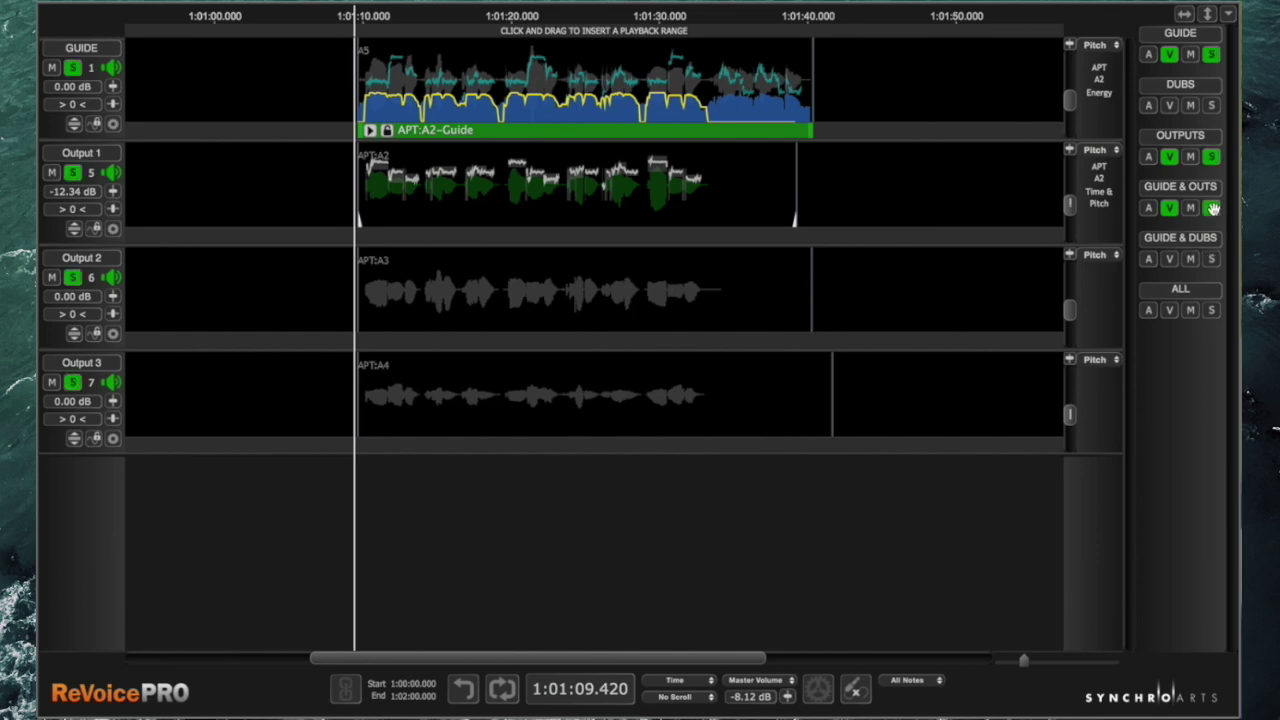
{"action": "left_click", "coordinate": [1212, 208]}
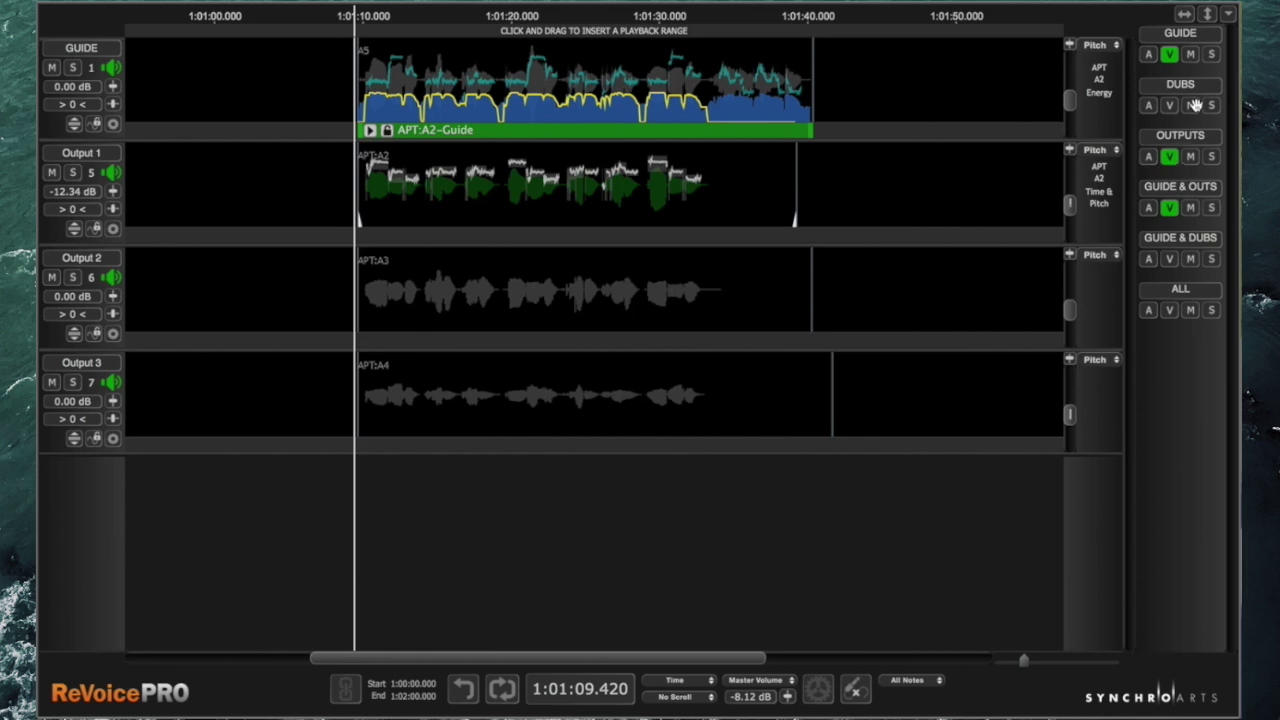
{"action": "left_click", "coordinate": [1190, 105]}
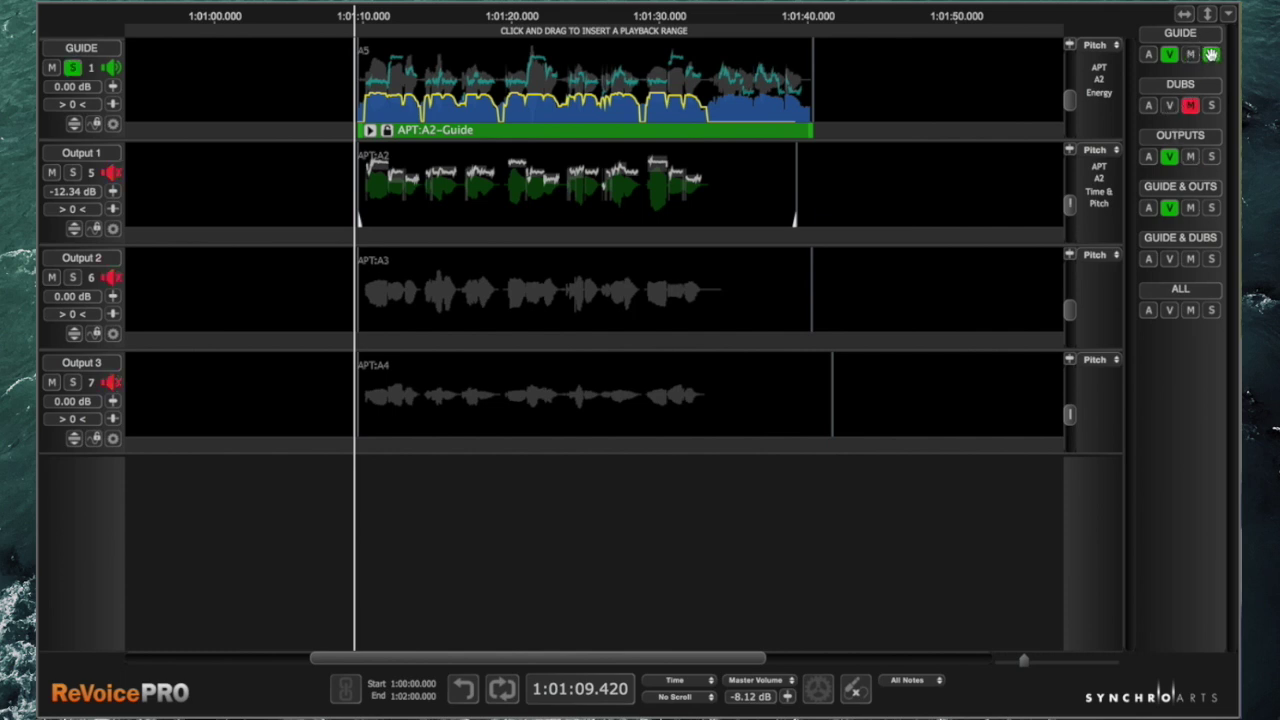
{"action": "left_click", "coordinate": [1170, 55]}
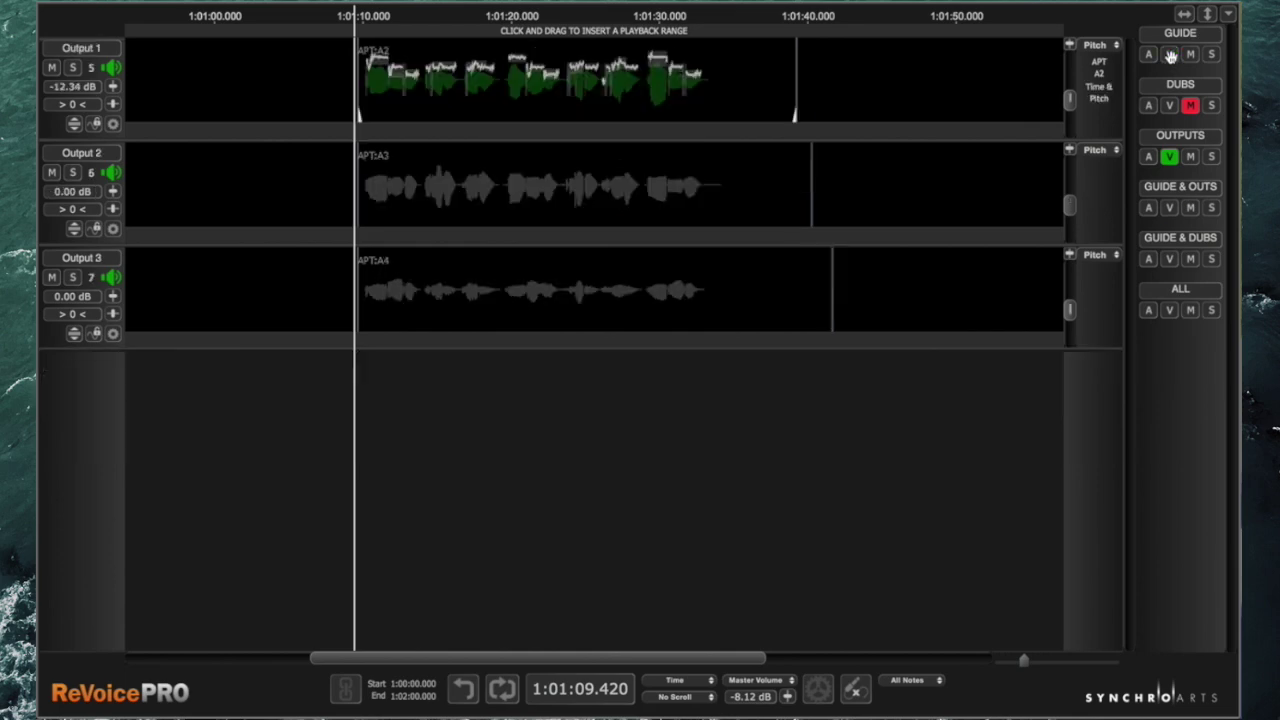
{"action": "left_click", "coordinate": [1170, 55]}
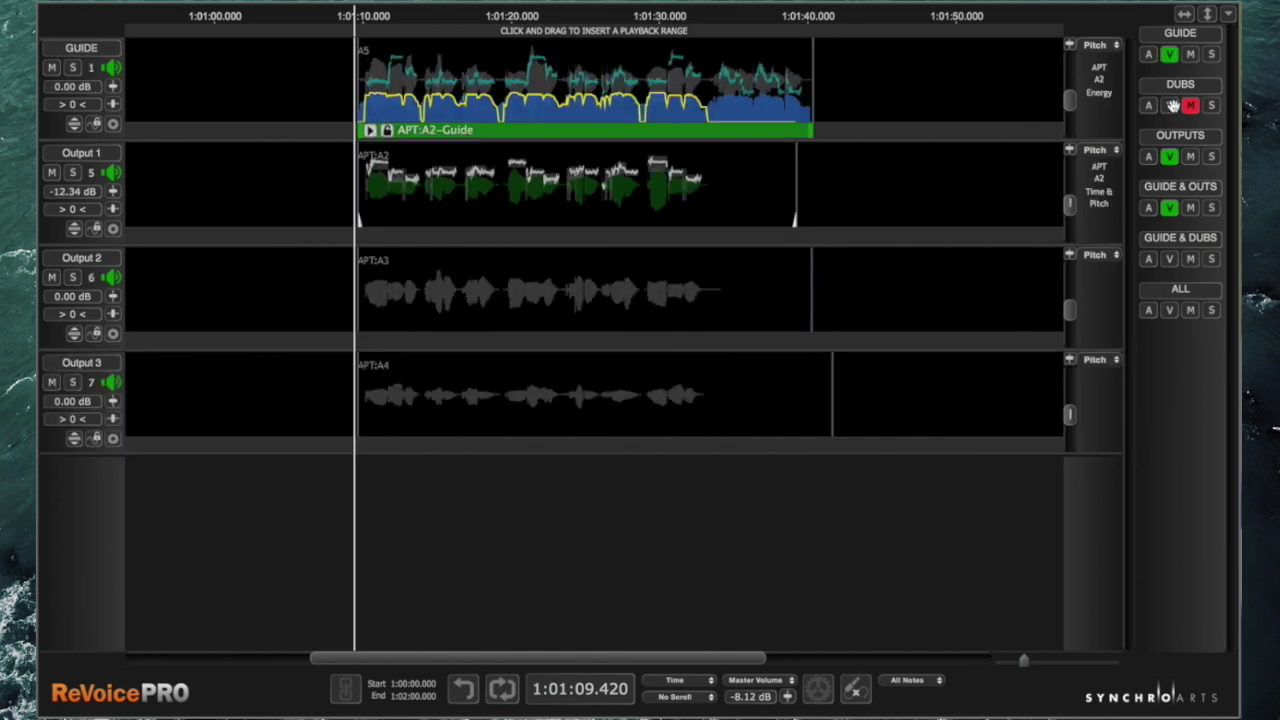
{"action": "left_click", "coordinate": [1170, 105]}
{"action": "left_click", "coordinate": [1190, 106]}
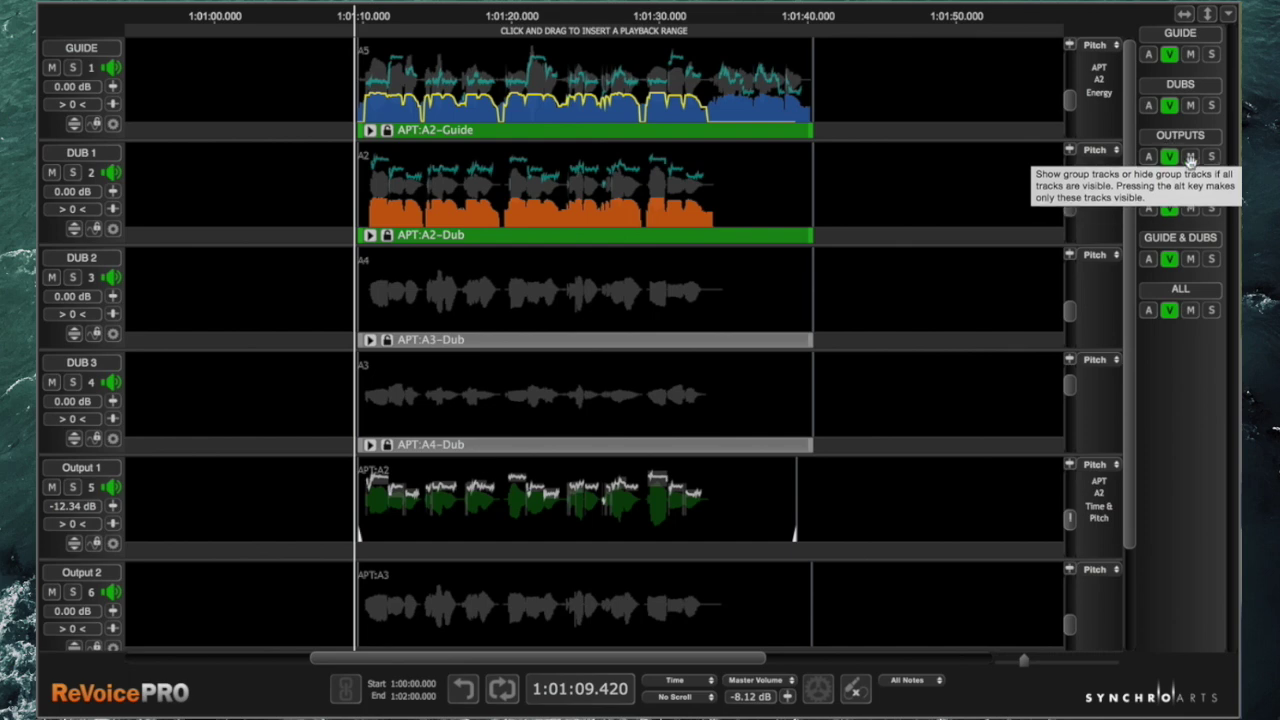
Turn off visibility for the DUBS and GUIDE groups, leaving only Output 1–3 shown
{"action": "left_click", "coordinate": [1168, 108]}
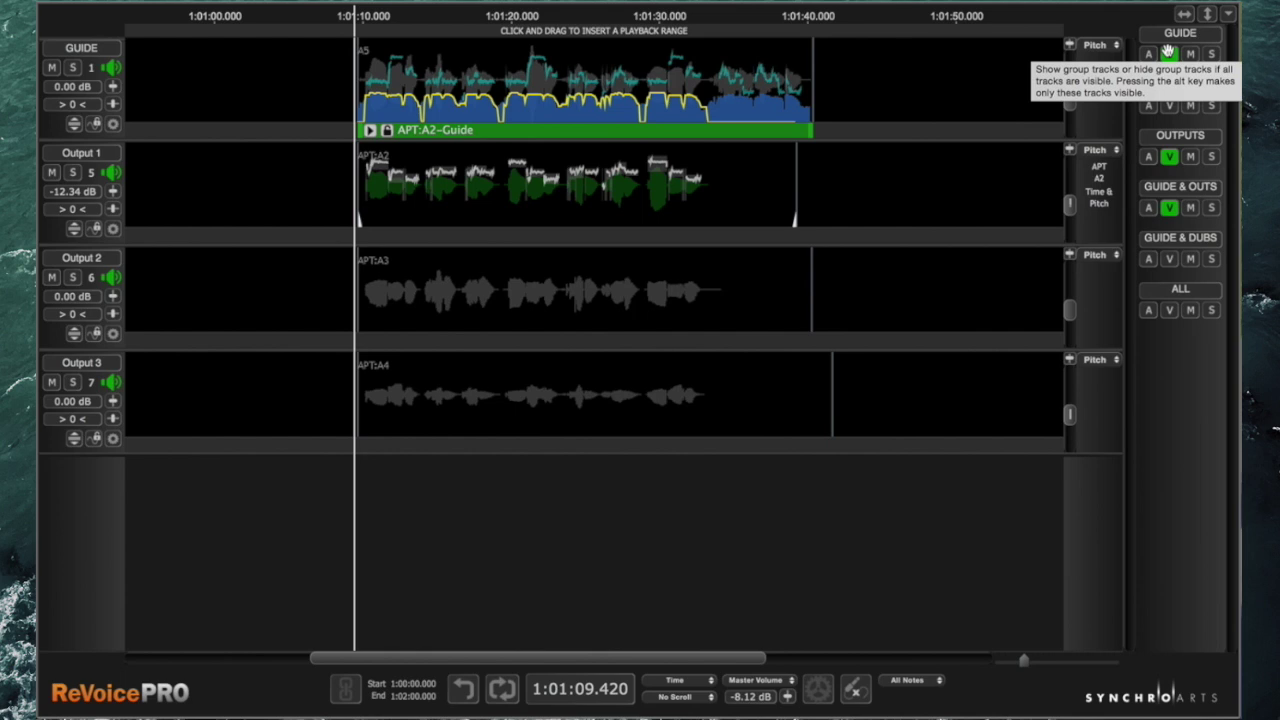
{"action": "left_click", "coordinate": [1169, 54]}
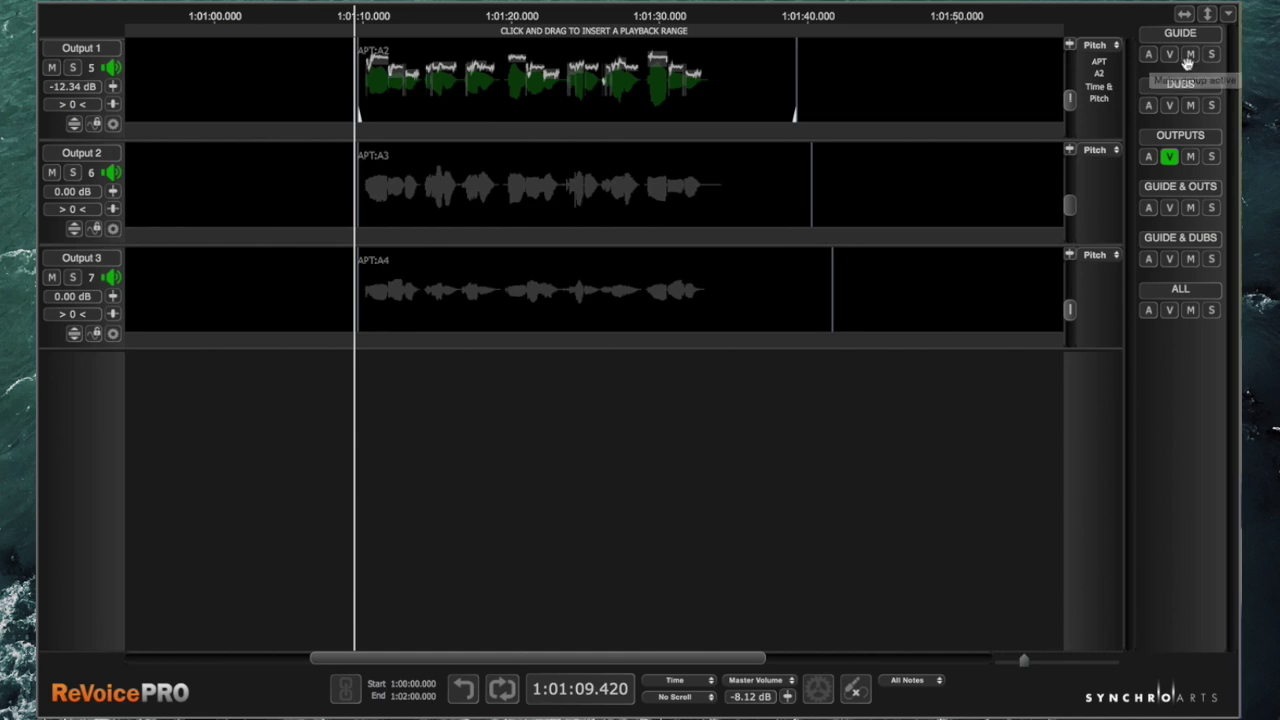
Re-show GUIDE and DUB 1–3, and activate GUIDE (red), DUBS (green) and OUTPUTS (blue)
{"action": "left_click", "coordinate": [1169, 54]}
{"action": "left_click", "coordinate": [1169, 105]}
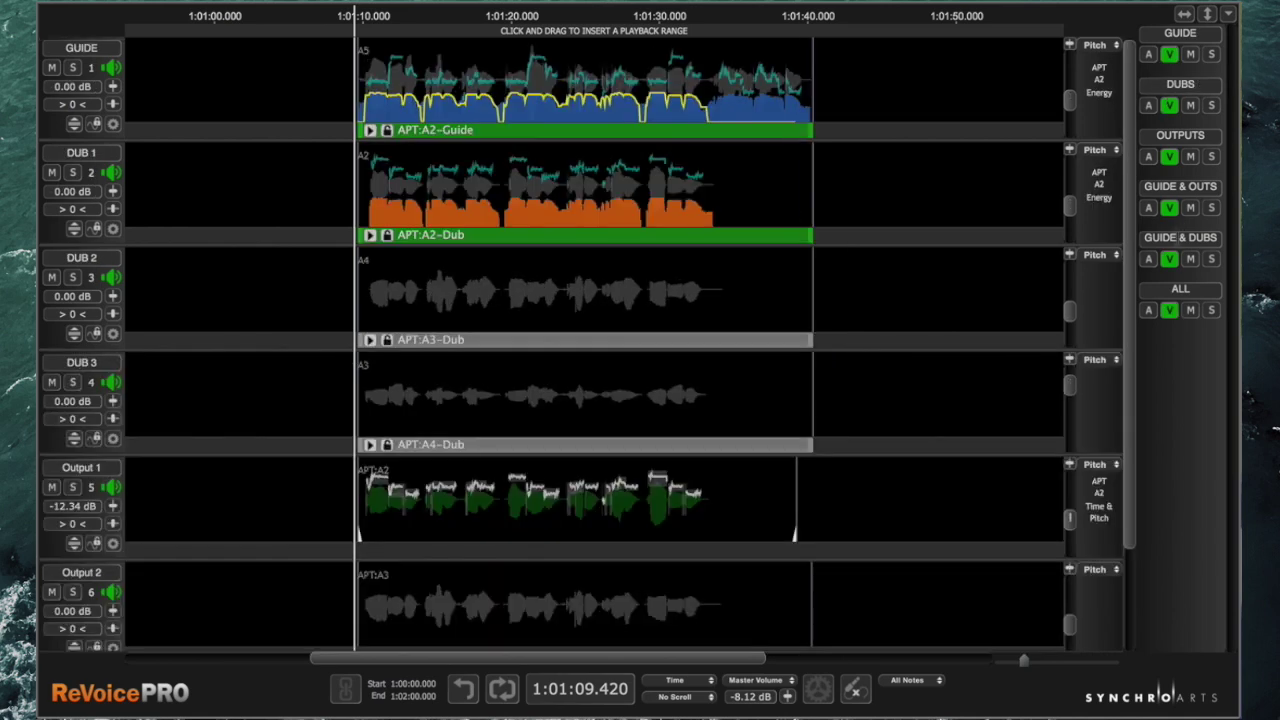
{"action": "left_click", "coordinate": [1149, 55]}
{"action": "left_click", "coordinate": [1148, 106]}
{"action": "left_click", "coordinate": [1148, 157]}
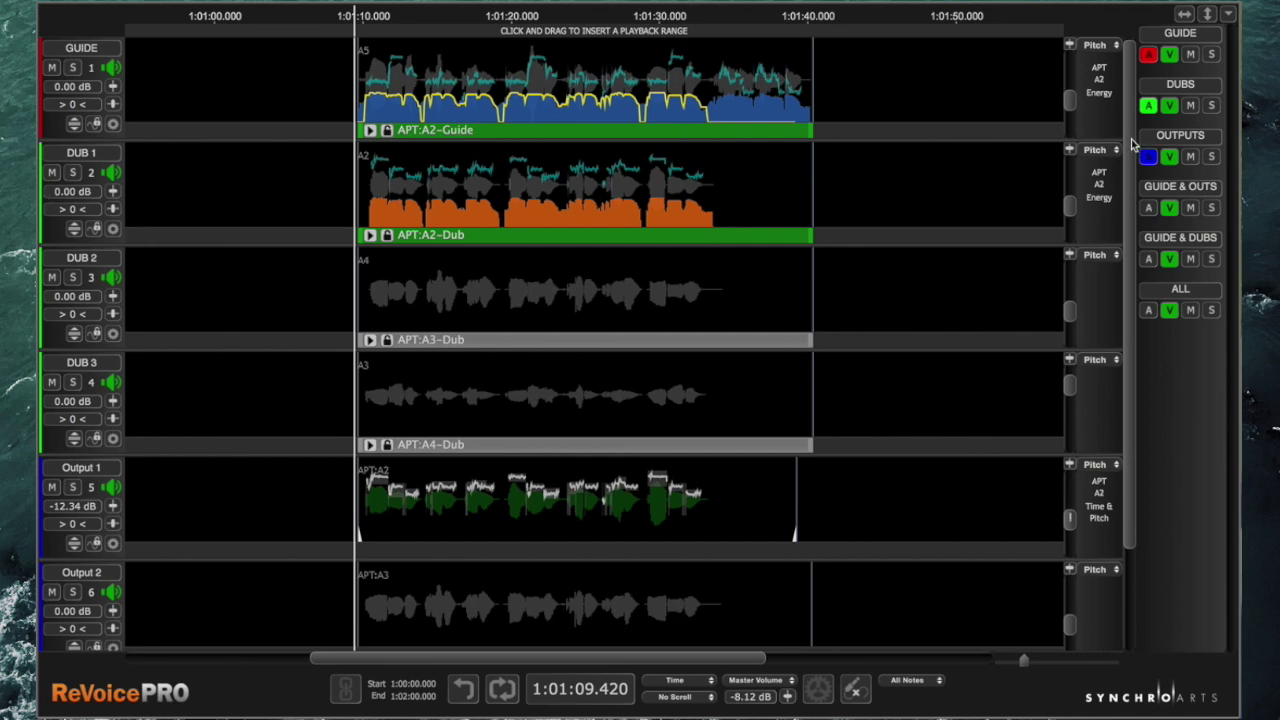
Activate GUIDE & OUTS (yellow), GUIDE & DUBS (cyan) and ALL (magenta)
{"action": "left_click_drag", "start_coordinate": [1131, 145], "coordinate": [1137, 286]}
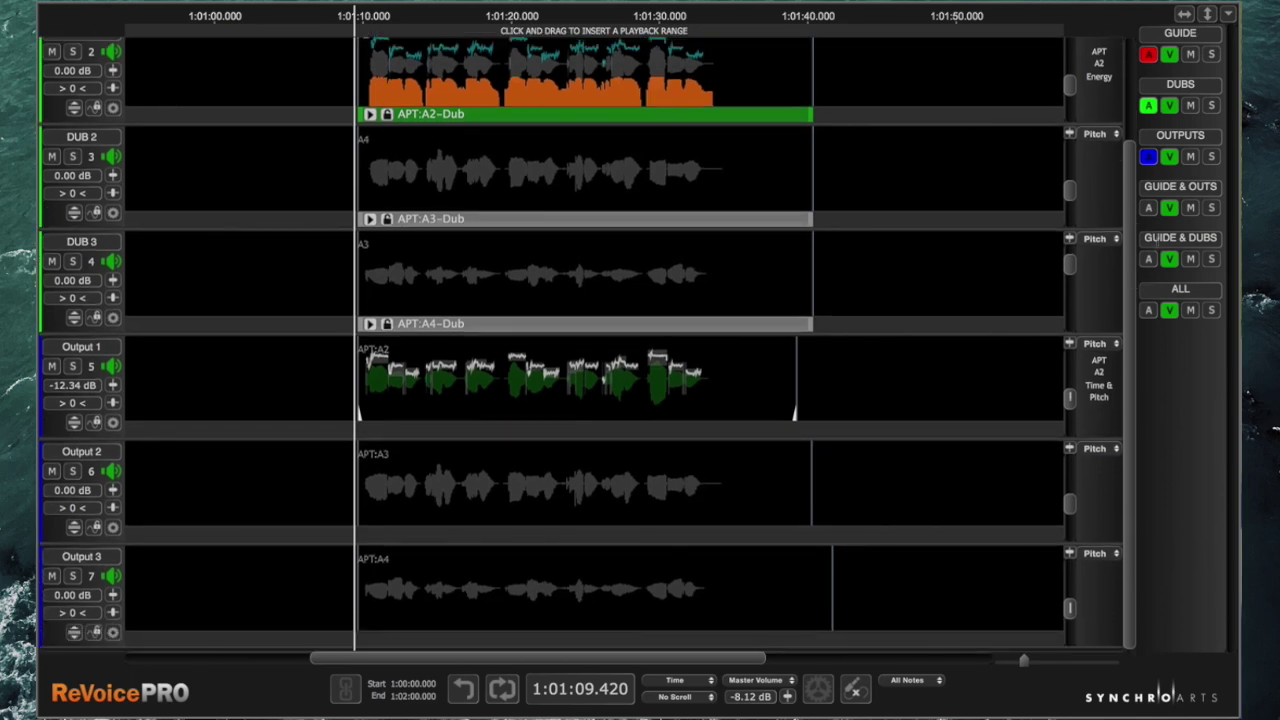
{"action": "left_click", "coordinate": [1147, 208]}
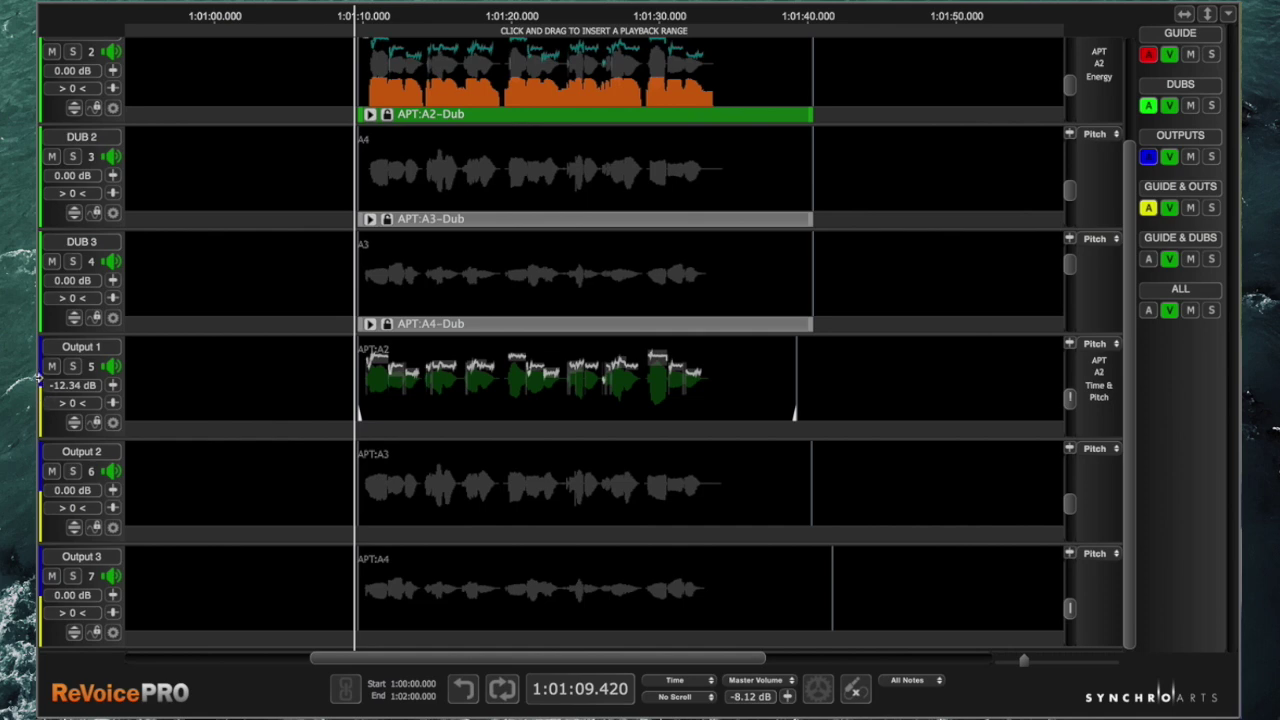
{"action": "left_click", "coordinate": [1148, 260]}
{"action": "left_click", "coordinate": [1148, 310]}
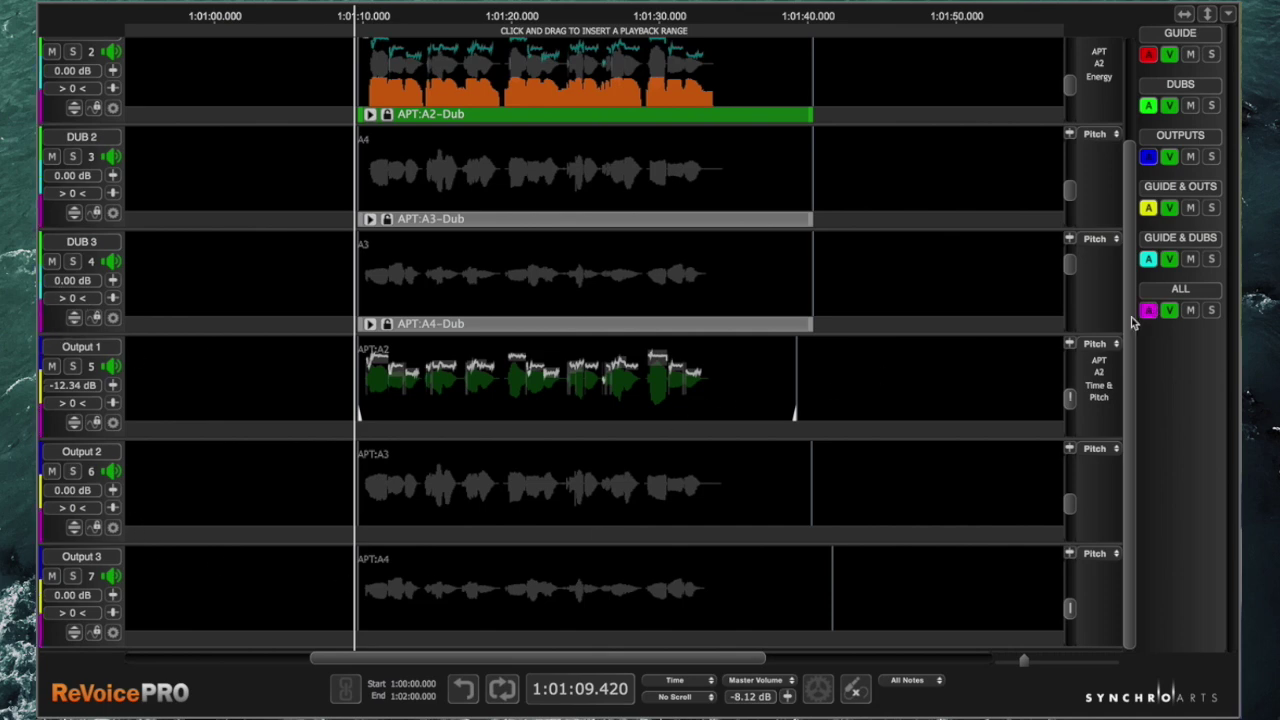
{"action": "scroll", "coordinate": [1128, 280], "scroll_direction": "up", "scroll_amount": 3}
{"action": "scroll", "coordinate": [1131, 190], "scroll_direction": "up", "scroll_amount": 1}
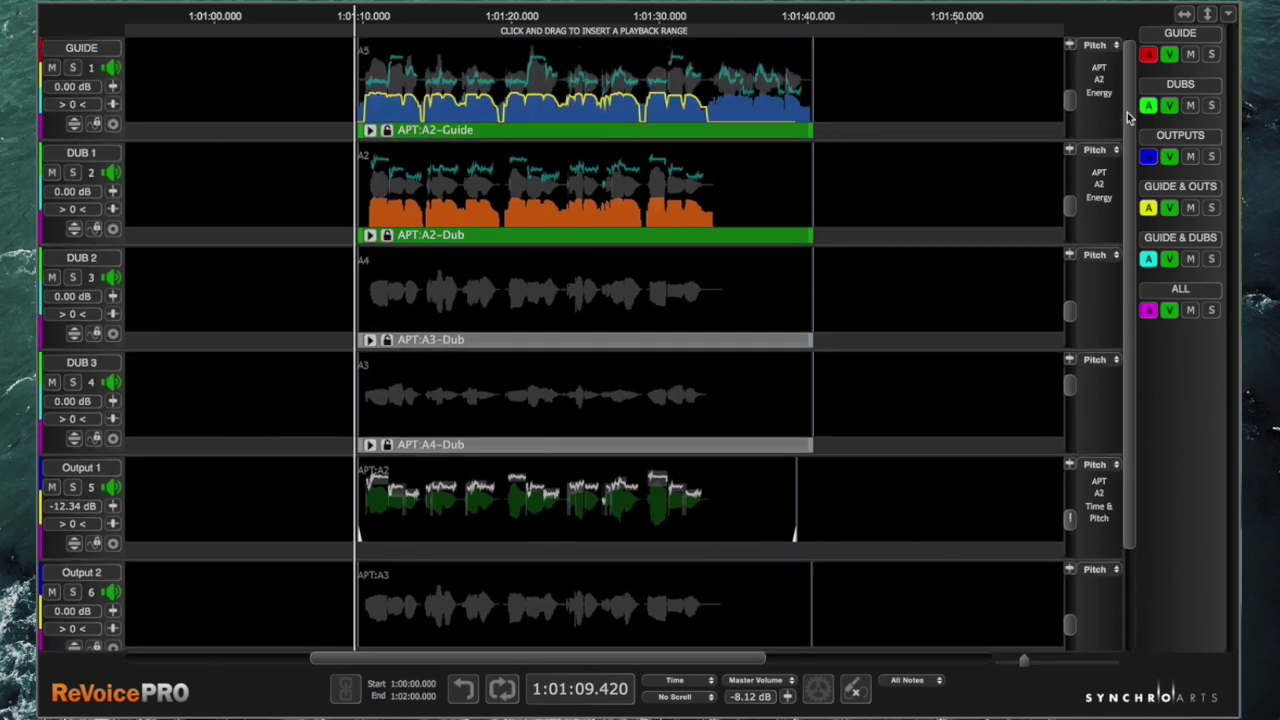